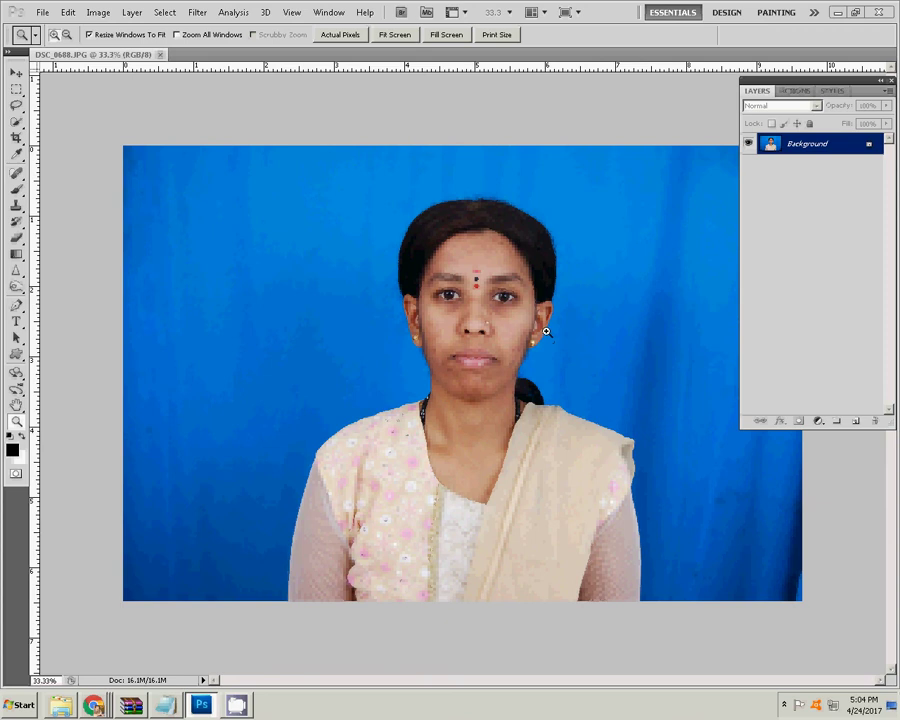
- Zoom the portrait to 100% on the woman's face and bring up the Filter menu
click(503, 362)
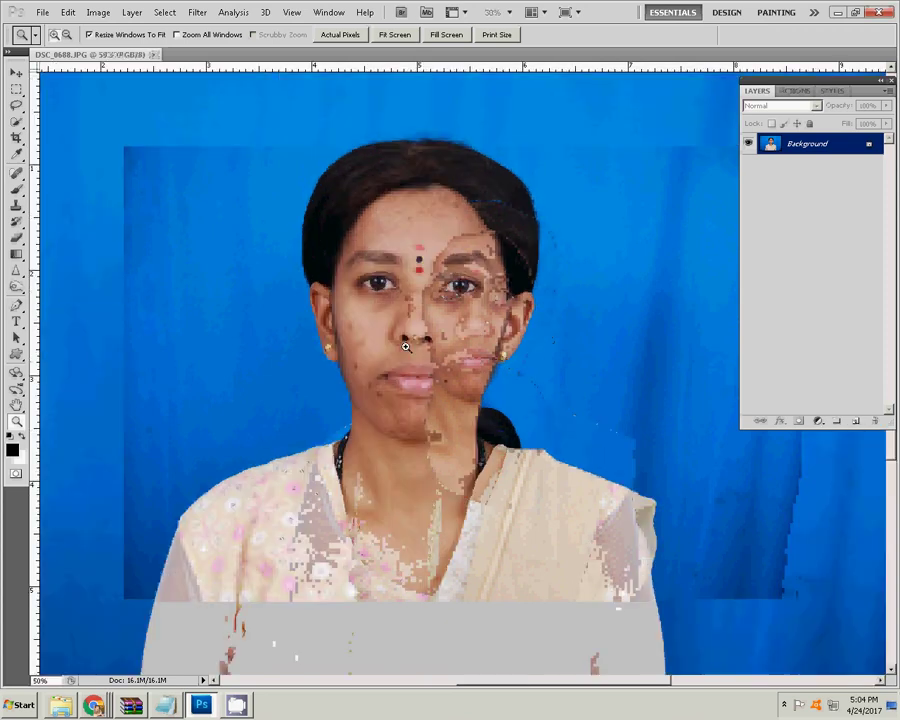
click(422, 369)
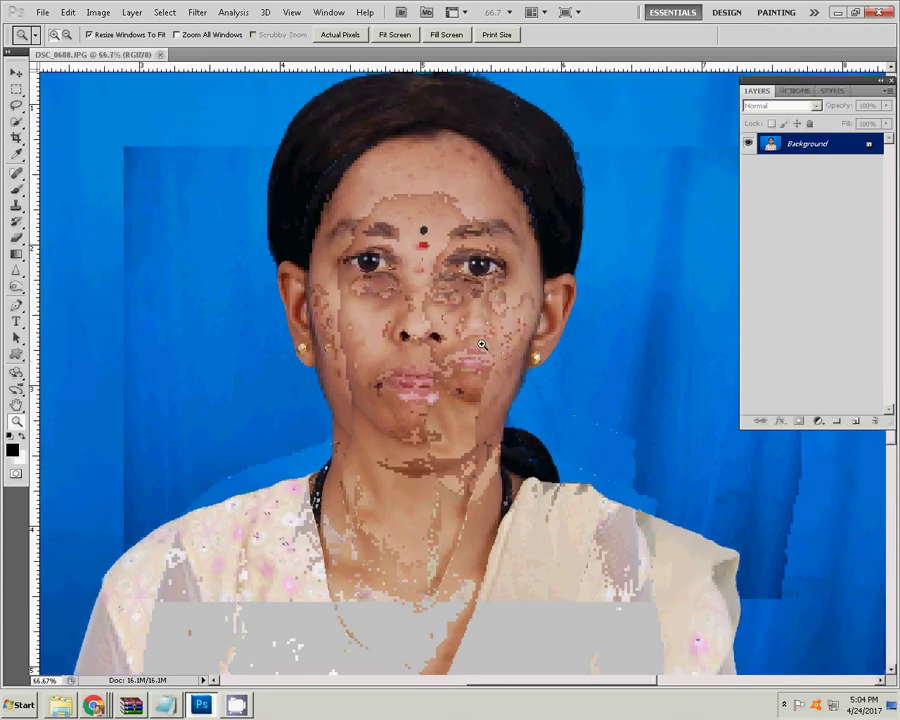
click(480, 345)
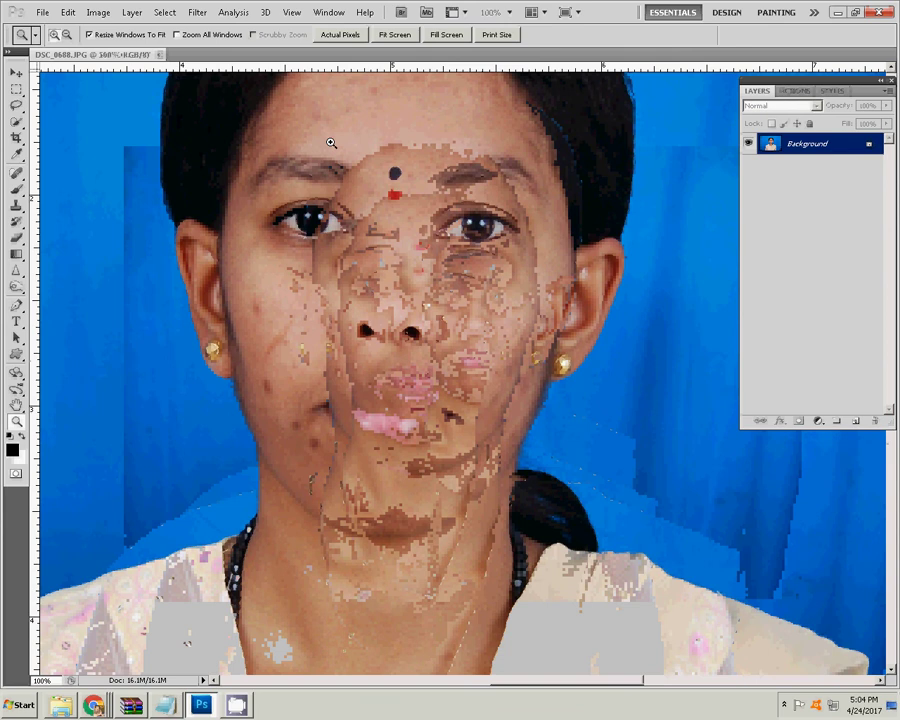
click(197, 12)
mouse_move(216, 291)
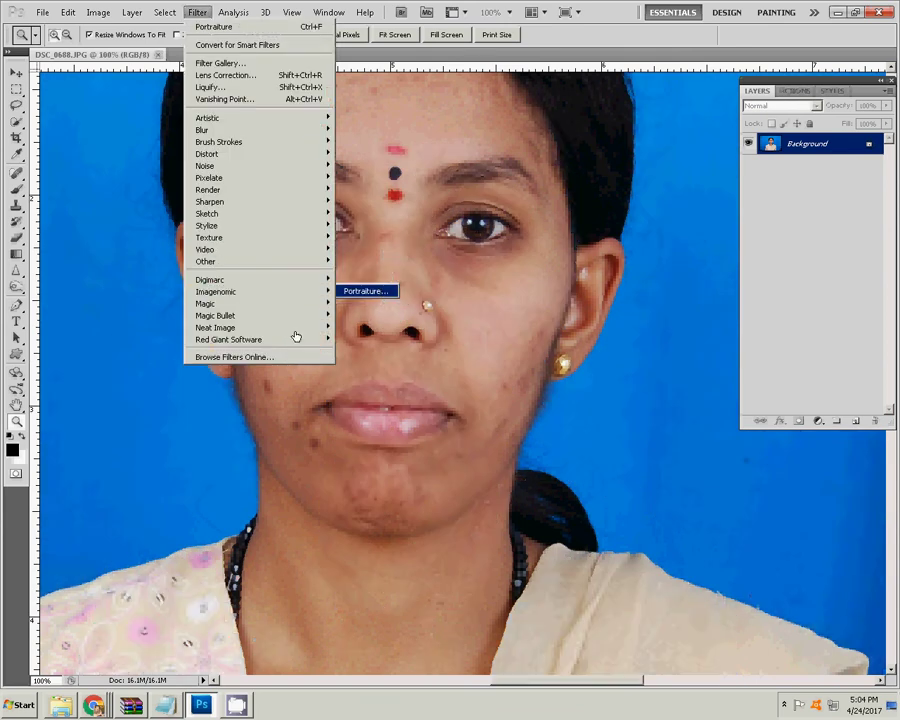
- Open Imagenomic Portraiture with its preview zoomed to 100% and panned to the eyes
click(366, 290)
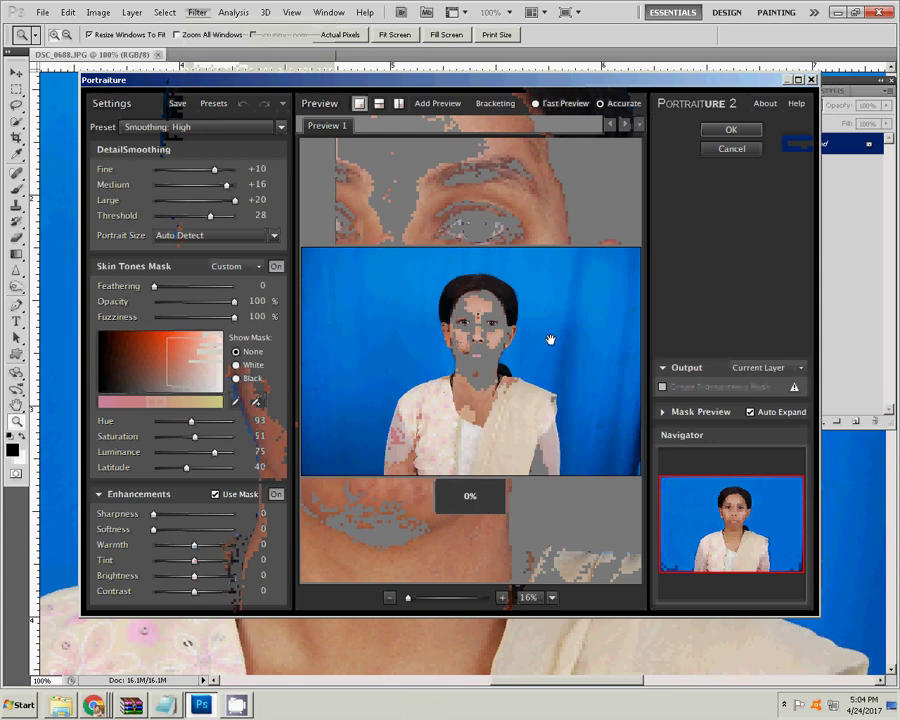
scroll(548, 341, up, 1)
scroll(540, 344, up, 2)
scroll(540, 344, up, 1)
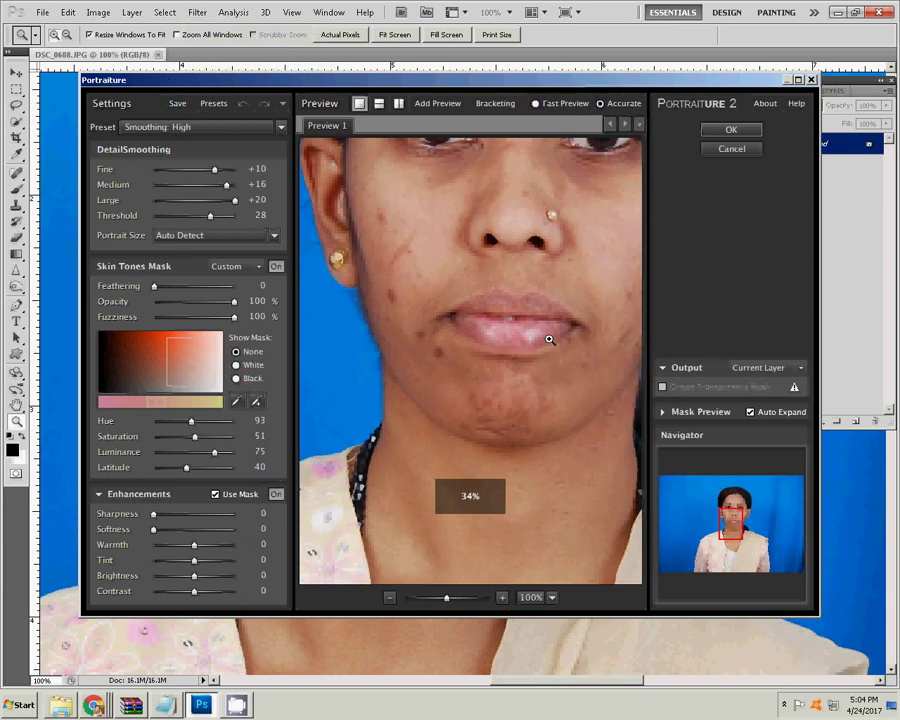
drag(549, 340, 426, 356)
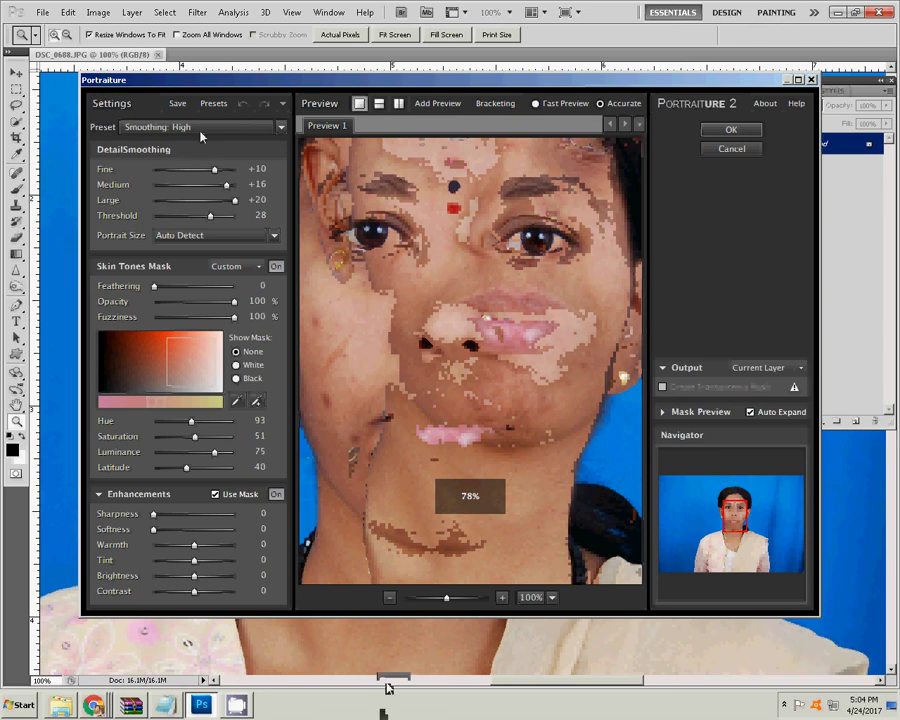
- Open the Preset Manager and its Browse dialog, then cancel both without changes
click(211, 104)
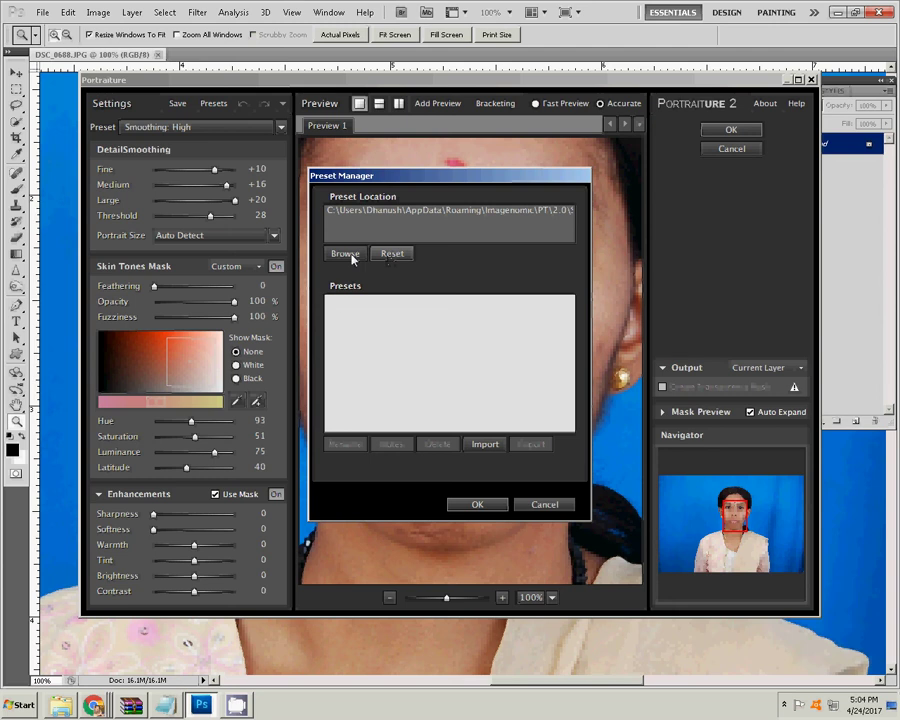
click(346, 254)
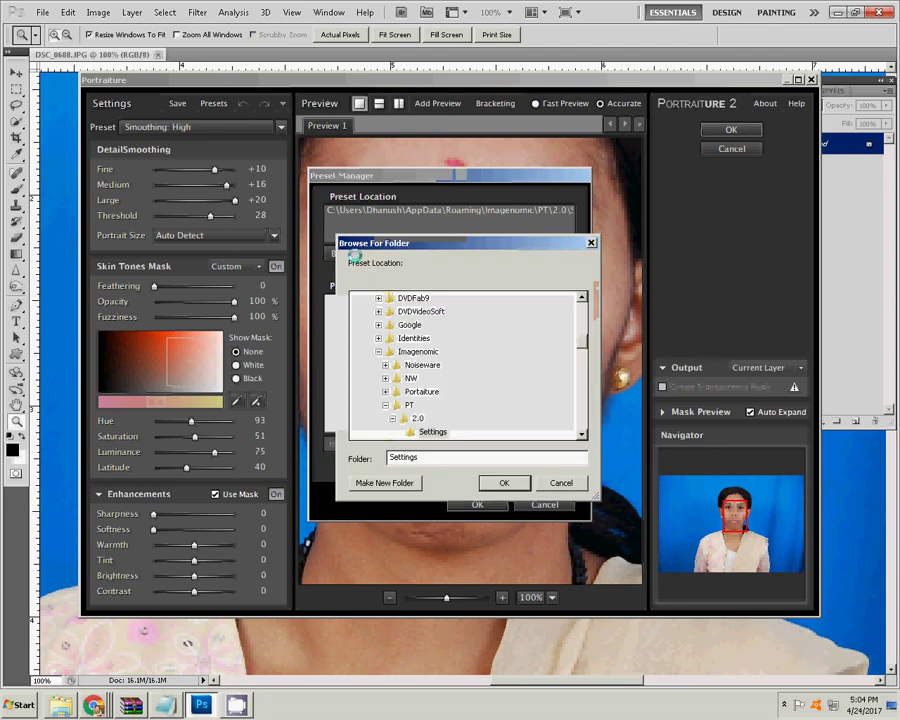
click(555, 486)
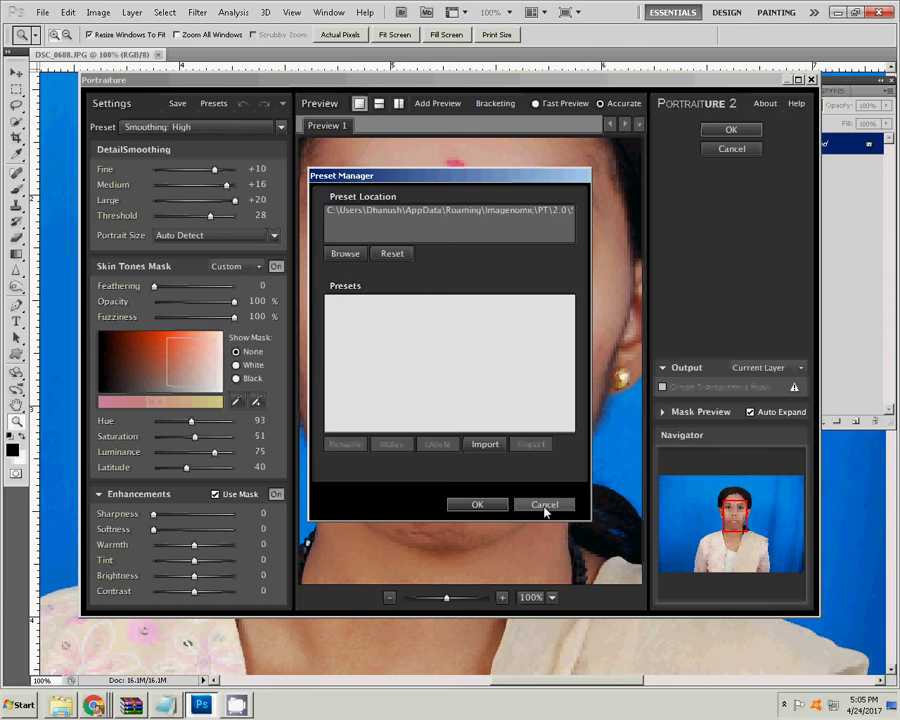
click(545, 506)
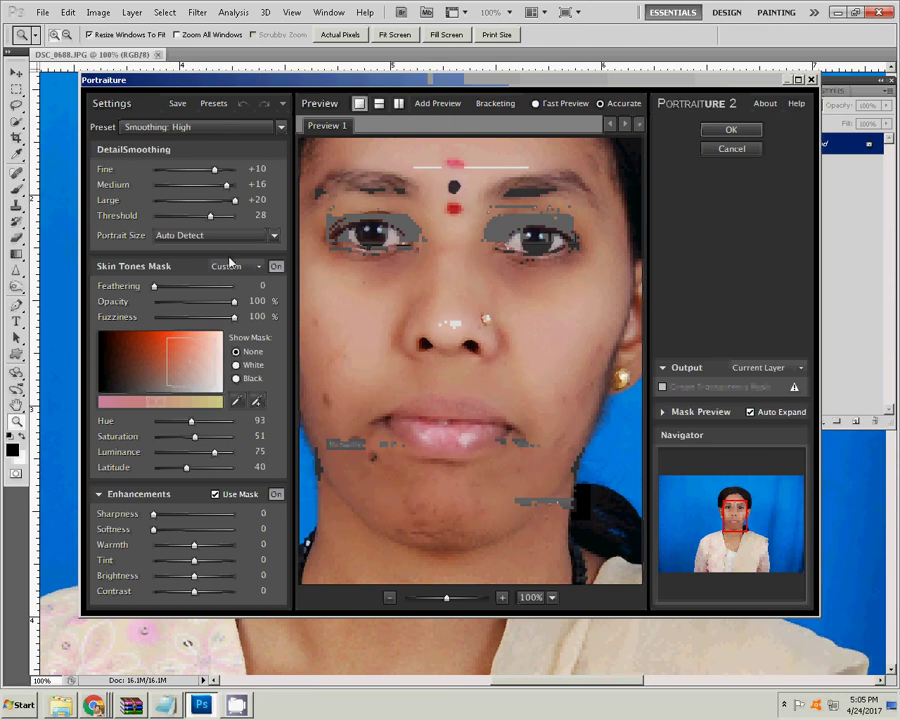
- Set Skin Tones Mask to Auto, then sample the cheek for Hue 86, Saturation 43, Luminance 53, Latitude 42
click(231, 267)
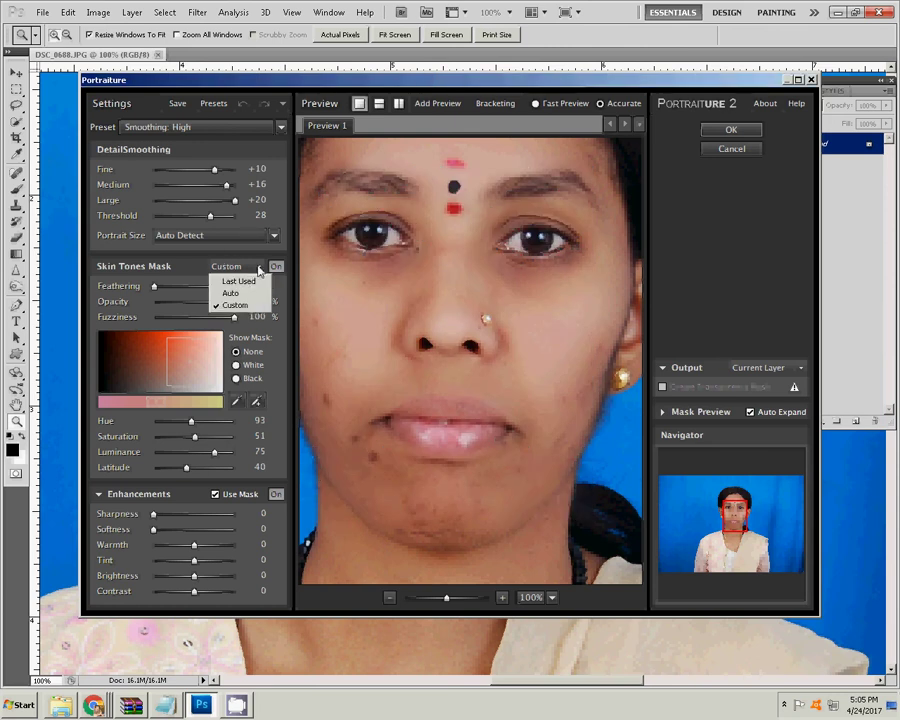
click(232, 292)
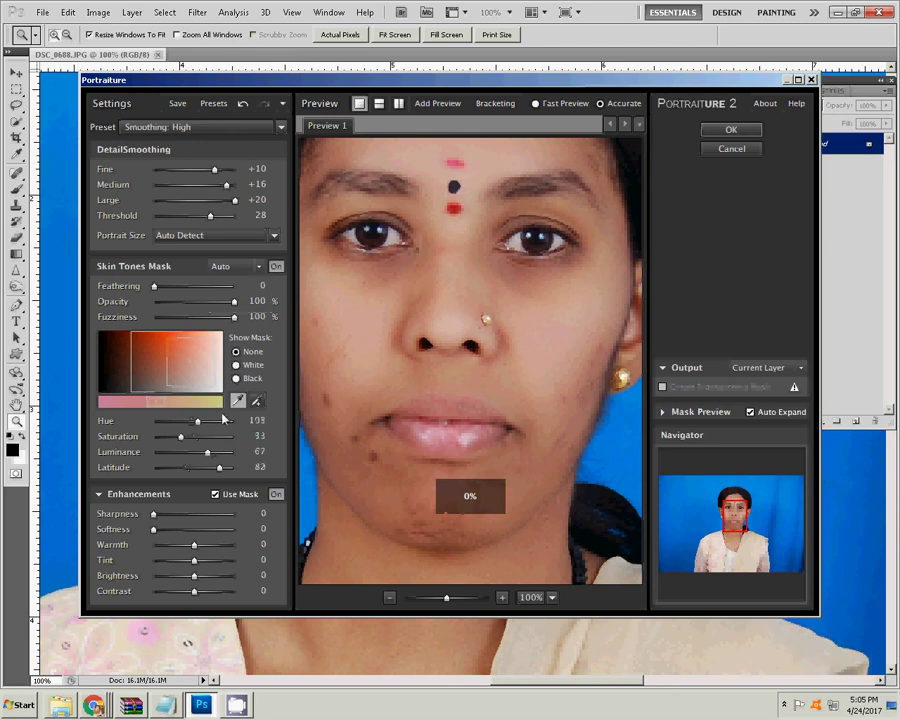
click(325, 368)
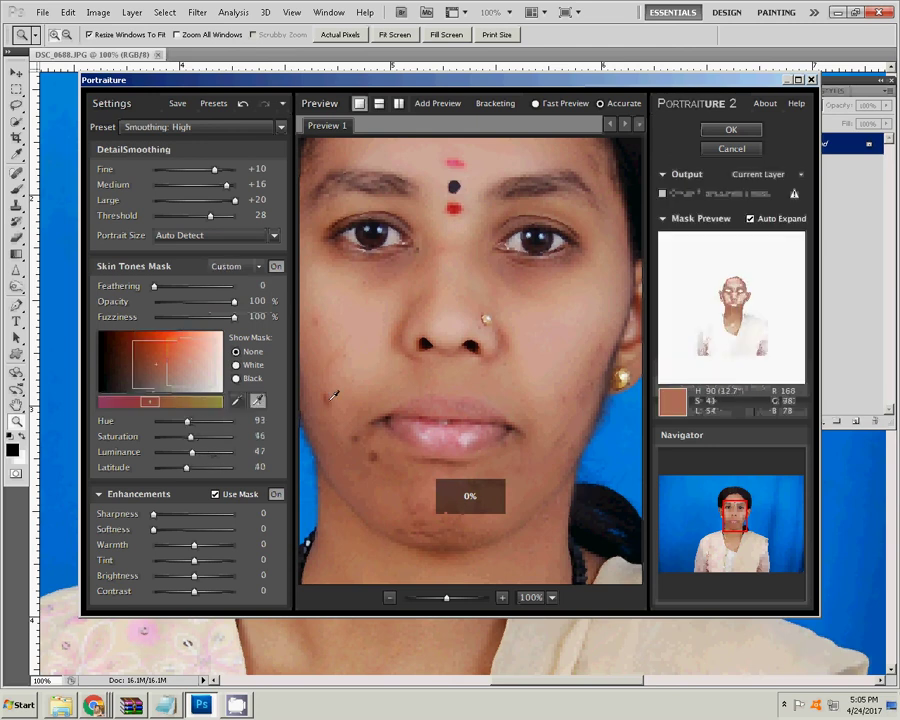
click(322, 378)
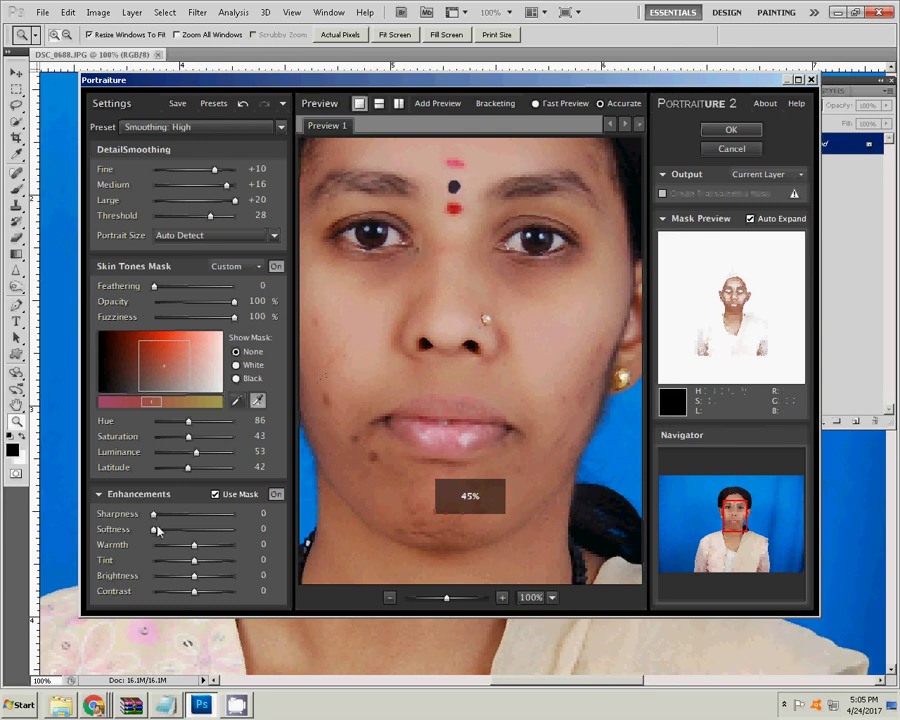
- Drag Portraiture's Sharpness slider up to 38, then back down to 2
drag(154, 514, 230, 514)
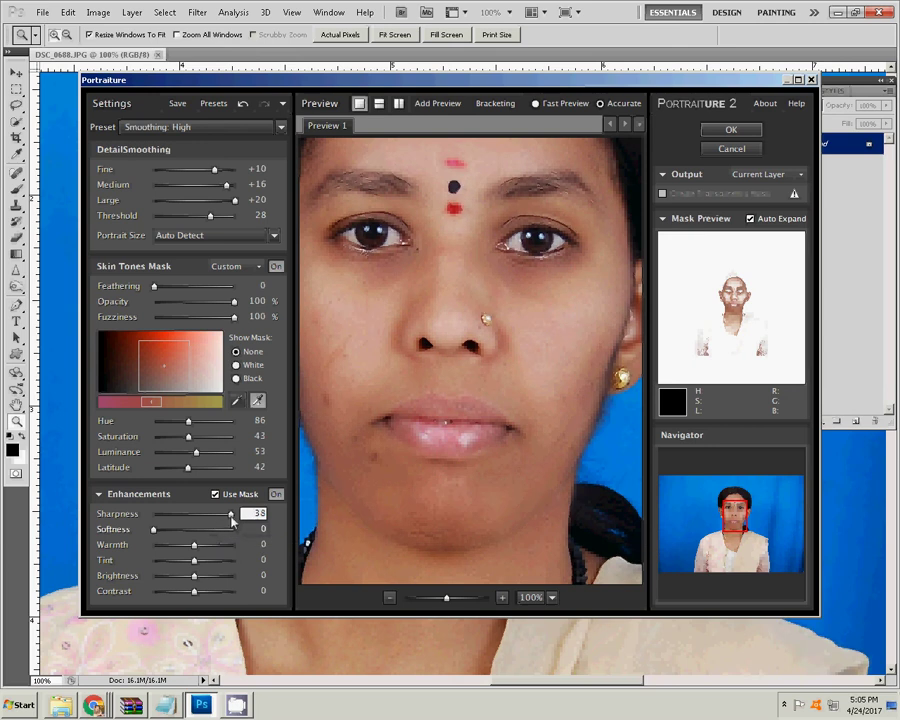
mouse_move(231, 516)
mouse_down()
mouse_move(155, 521)
mouse_move(161, 537)
mouse_up()
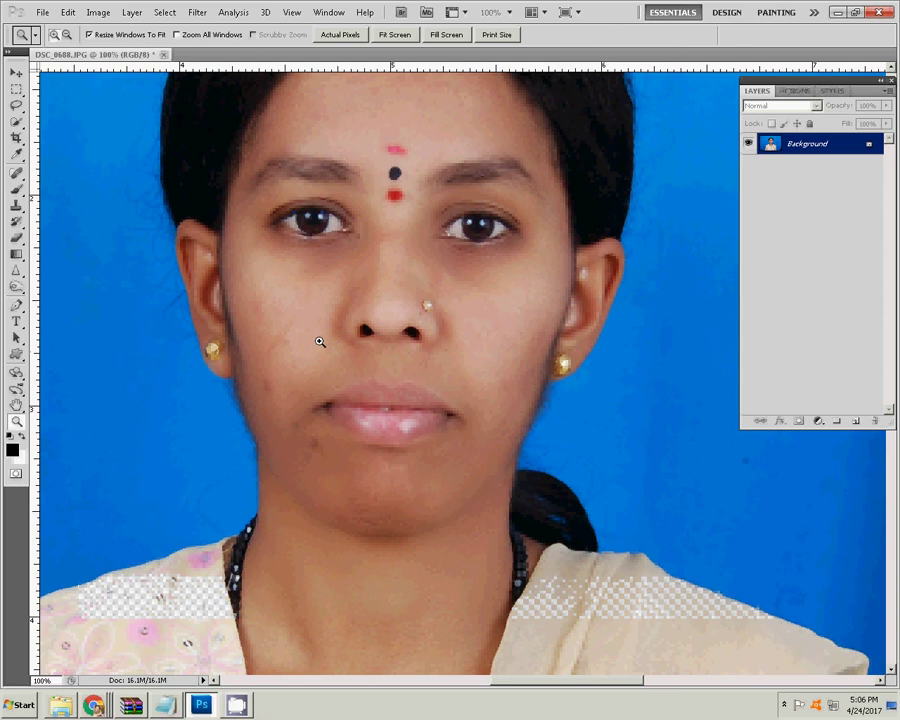
- Zoom to 200% and set up a Content-Aware Spot Healing Brush at 16 px
click(286, 393)
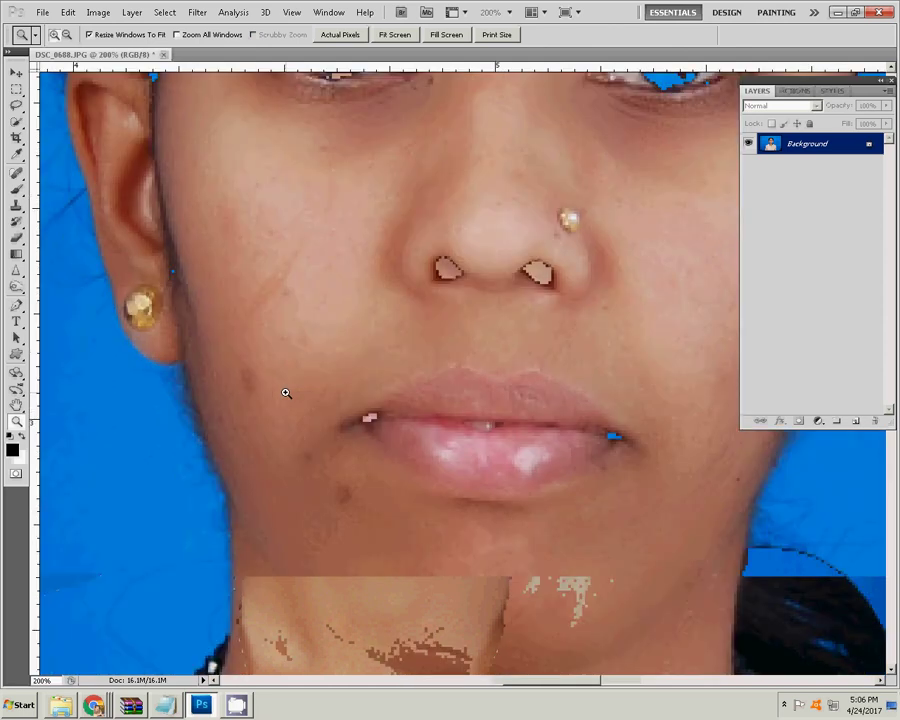
click(17, 174)
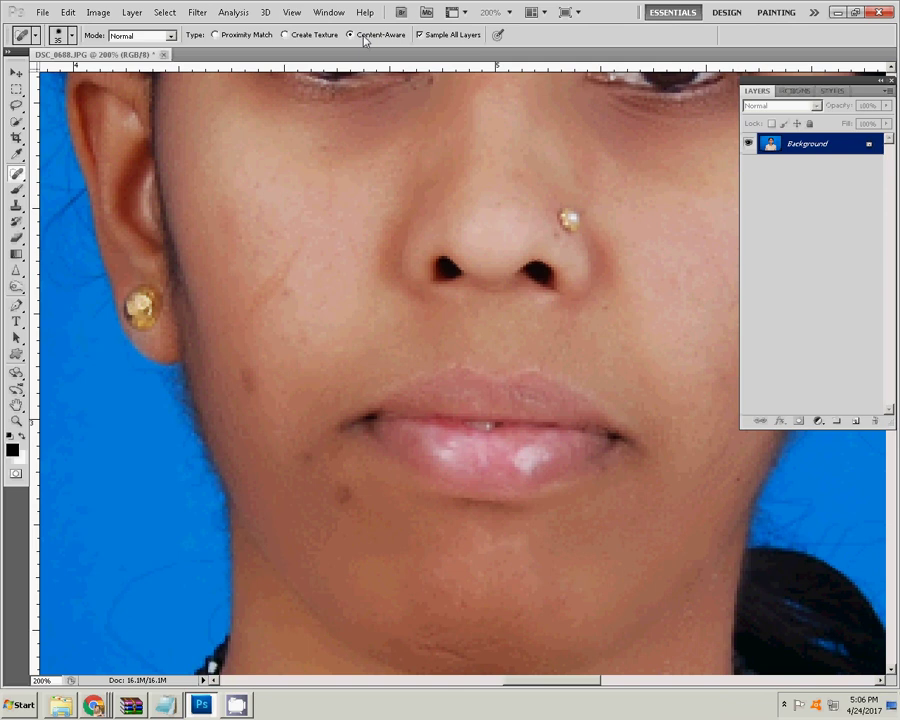
right_click(280, 307)
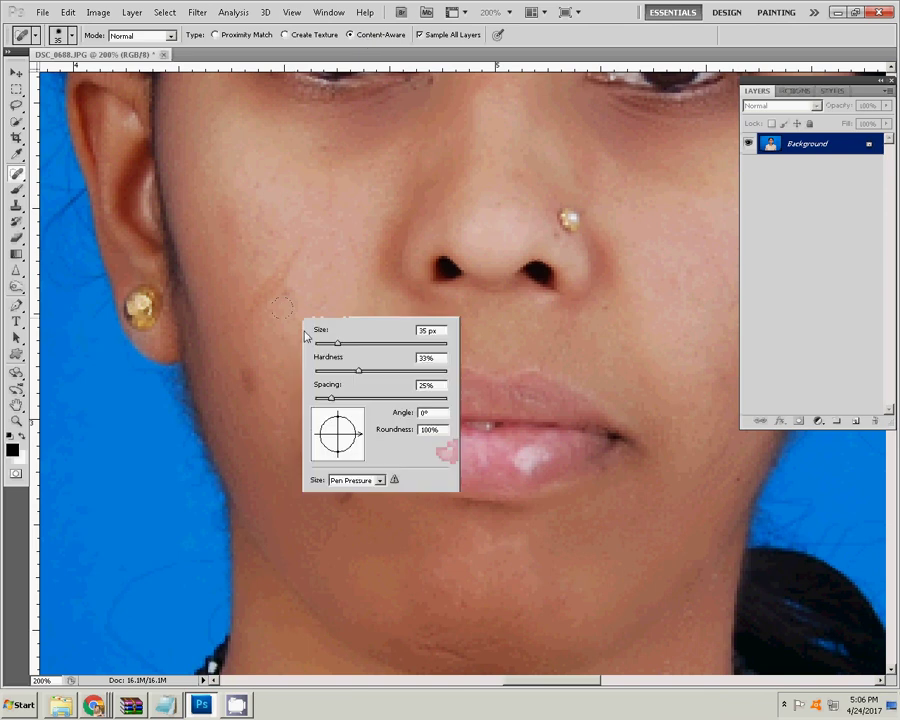
drag(327, 344, 323, 344)
- Heal the spots on the chin, lip corners, cheek mole, cheek marks and below the nostril
click(343, 497)
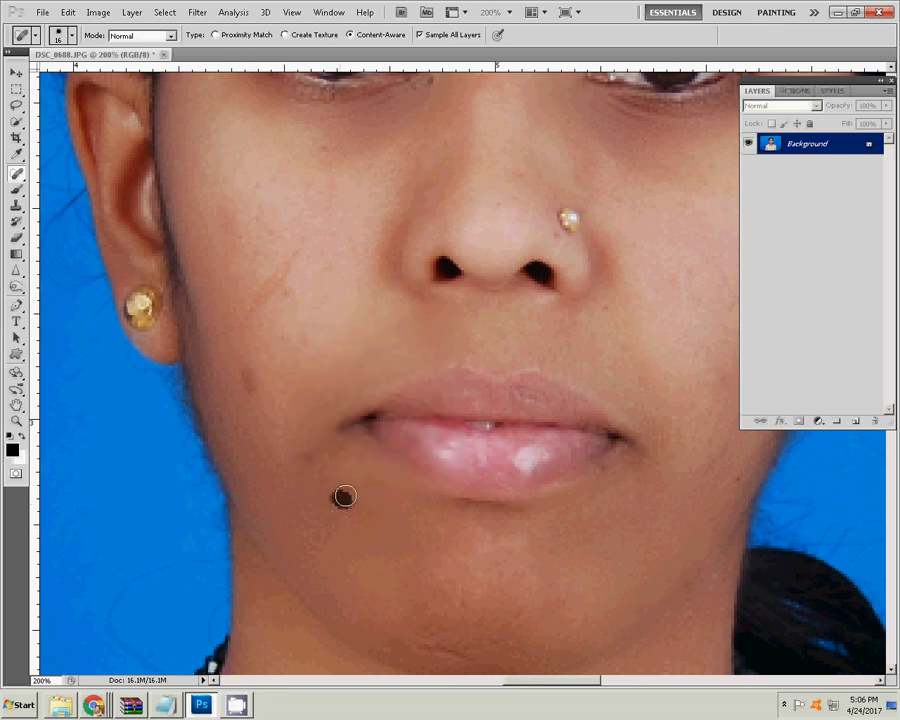
drag(297, 456, 318, 462)
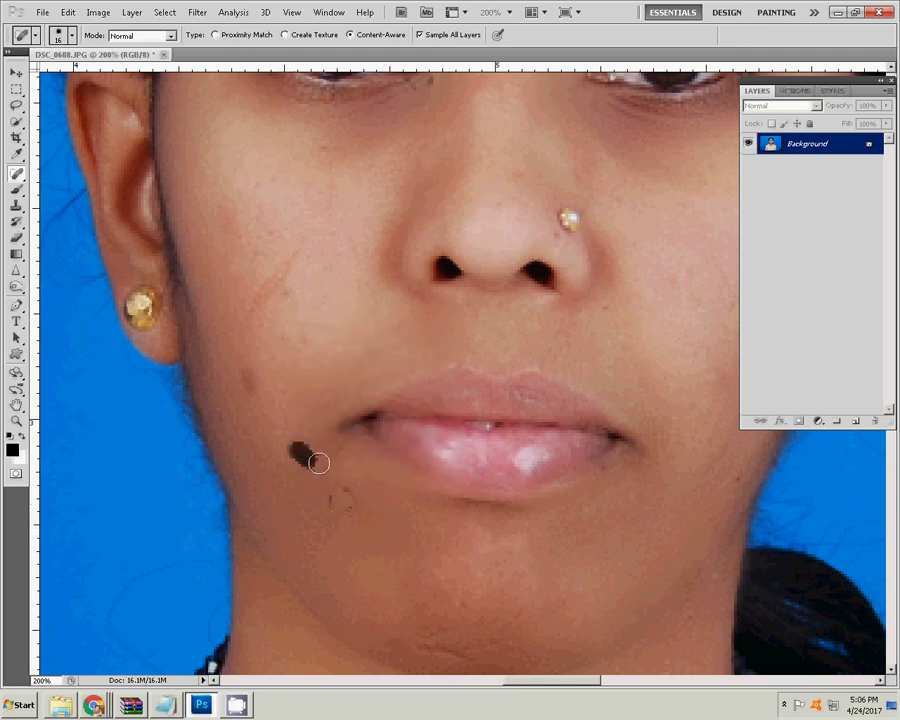
click(246, 378)
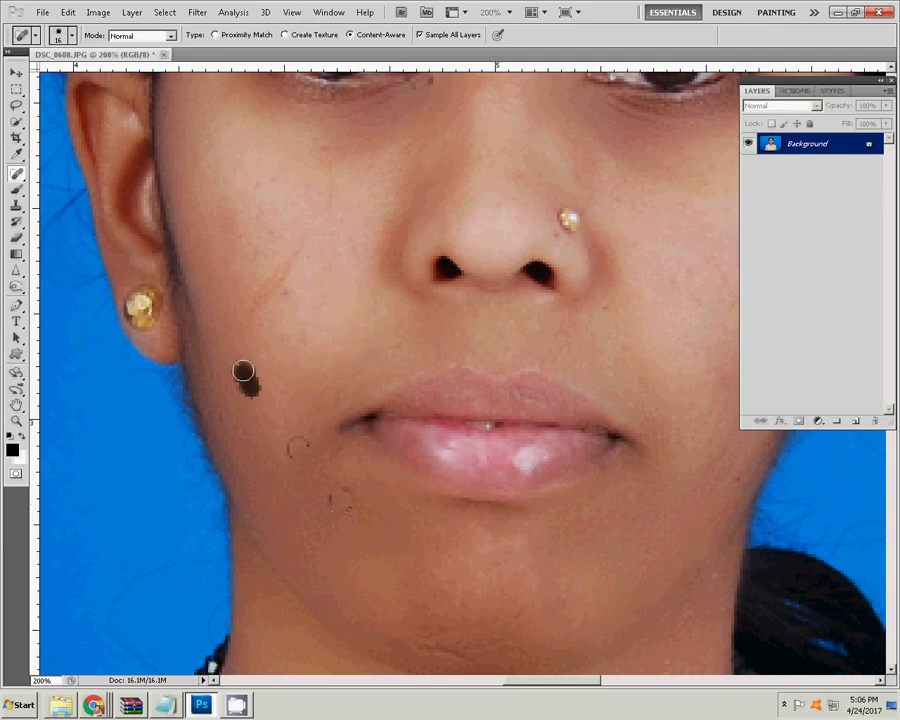
click(248, 317)
drag(248, 317, 293, 244)
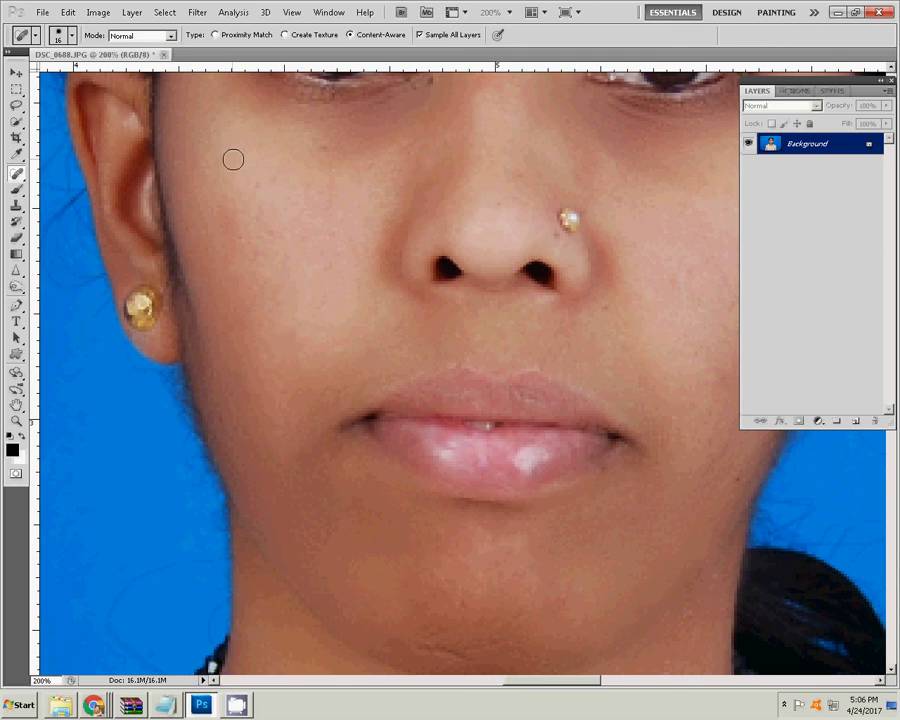
click(282, 178)
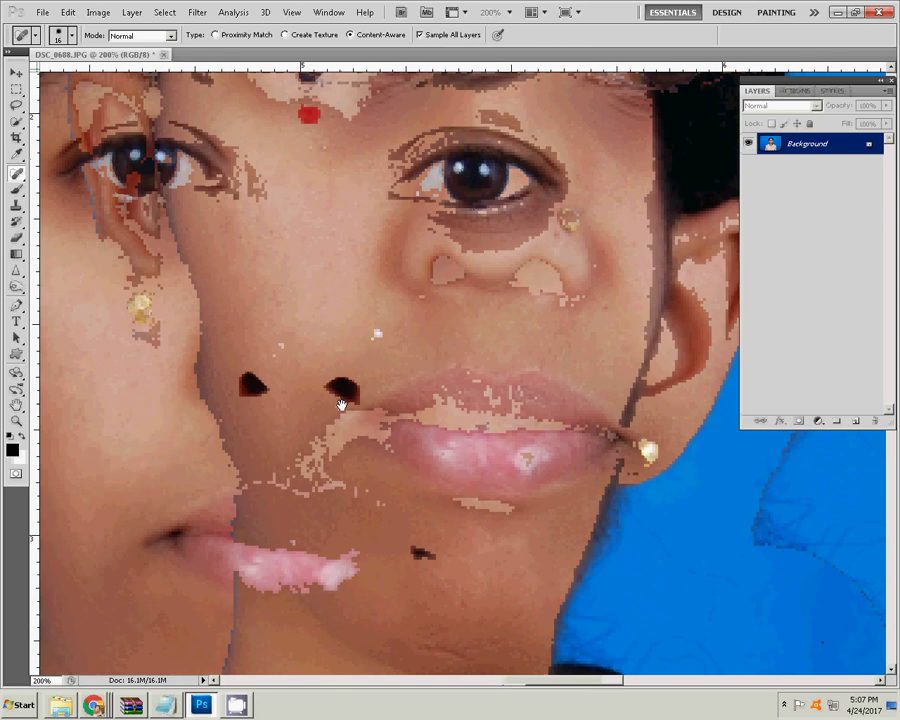
click(537, 424)
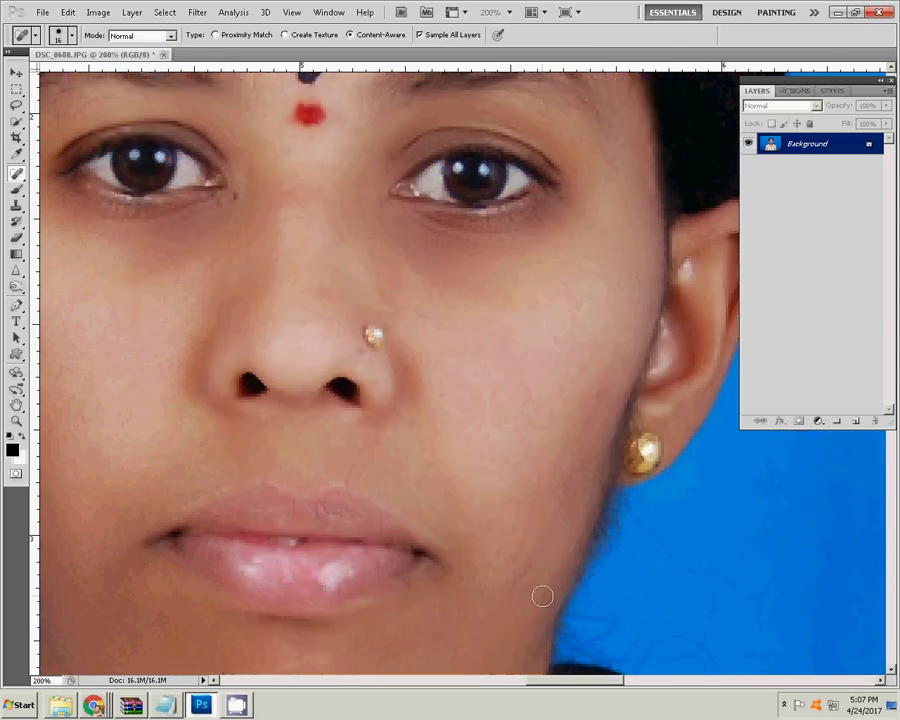
click(399, 451)
drag(567, 401, 412, 505)
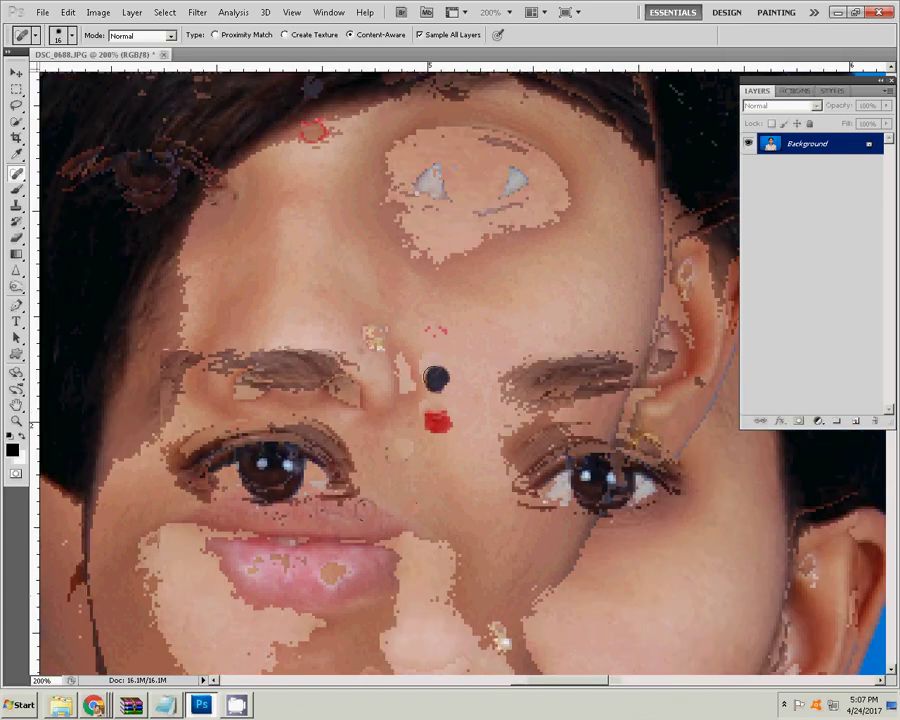
- Fit the photo on screen and duplicate the image as 'DSC_0688 copy'
key(z)
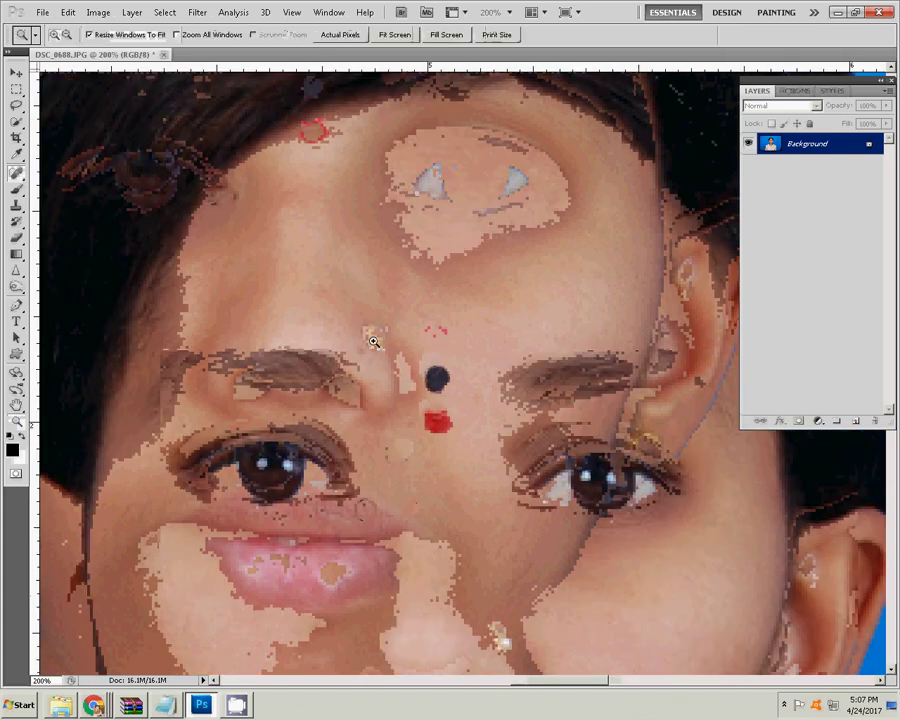
right_click(383, 348)
click(386, 350)
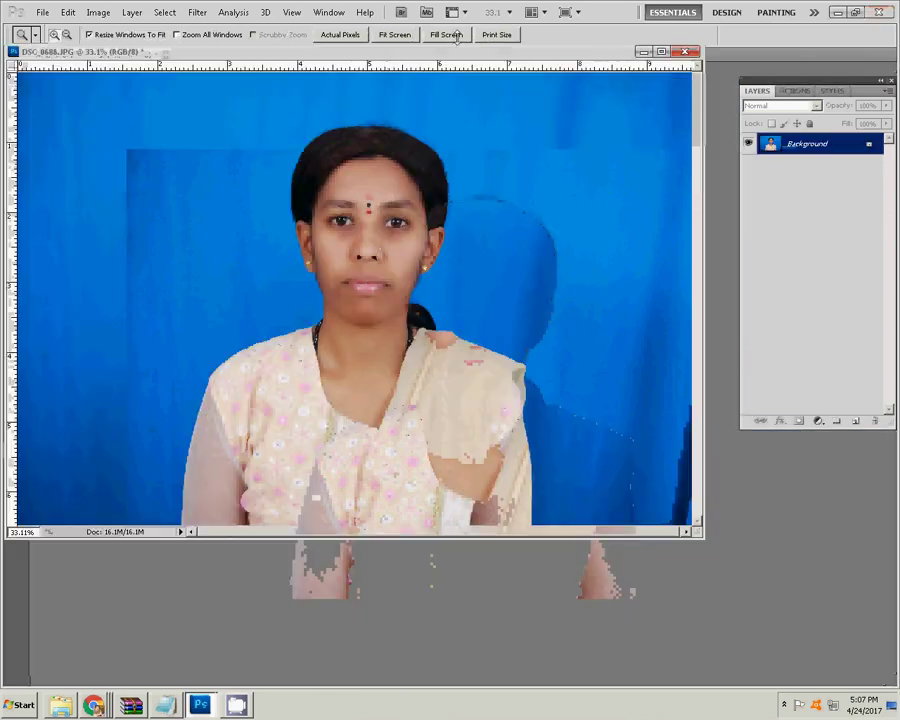
right_click(452, 57)
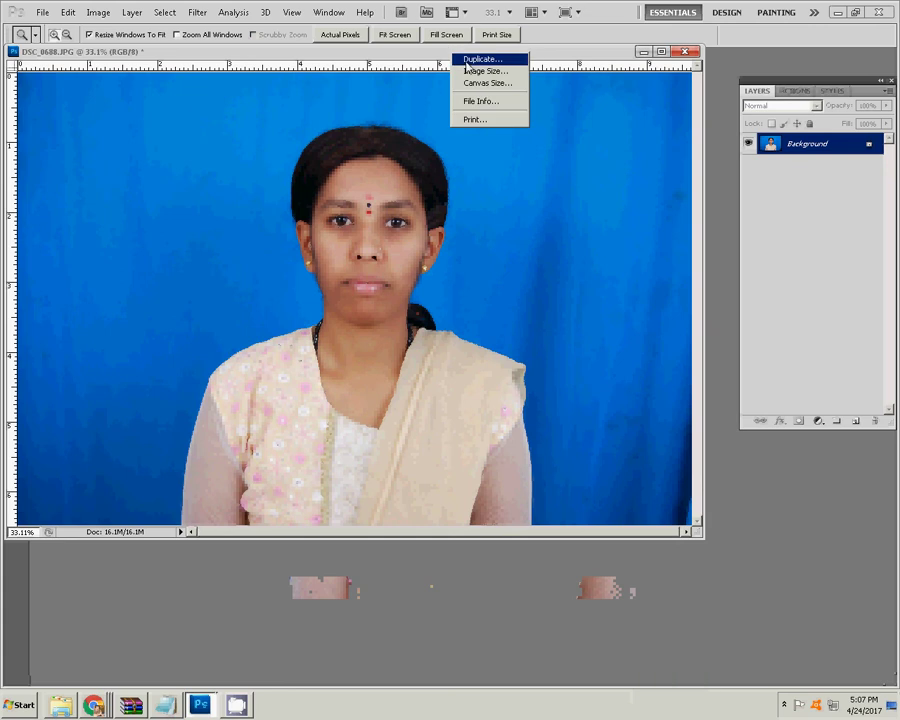
click(481, 59)
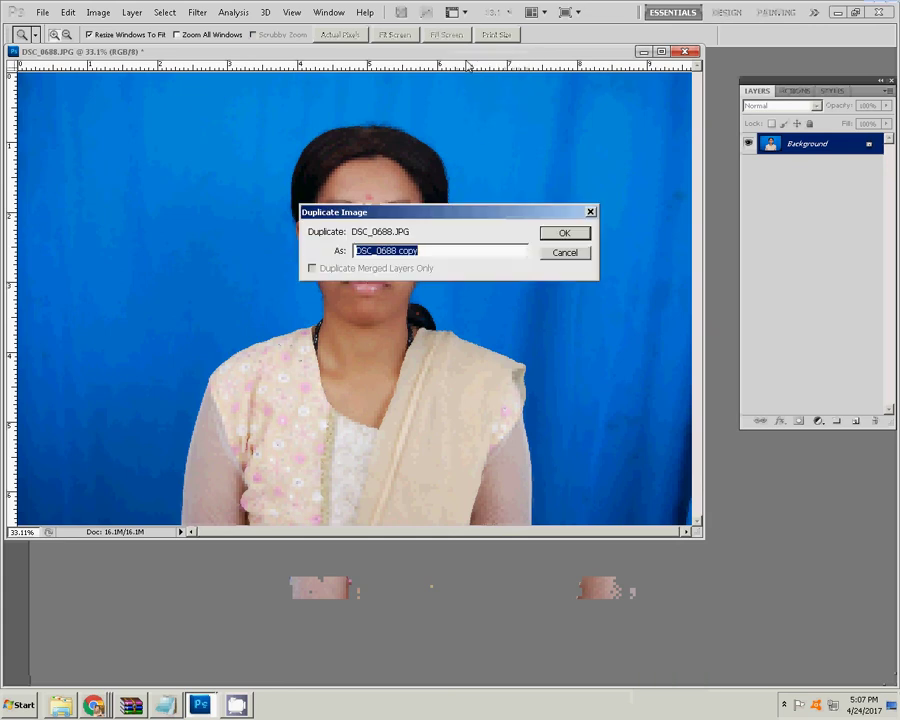
click(566, 236)
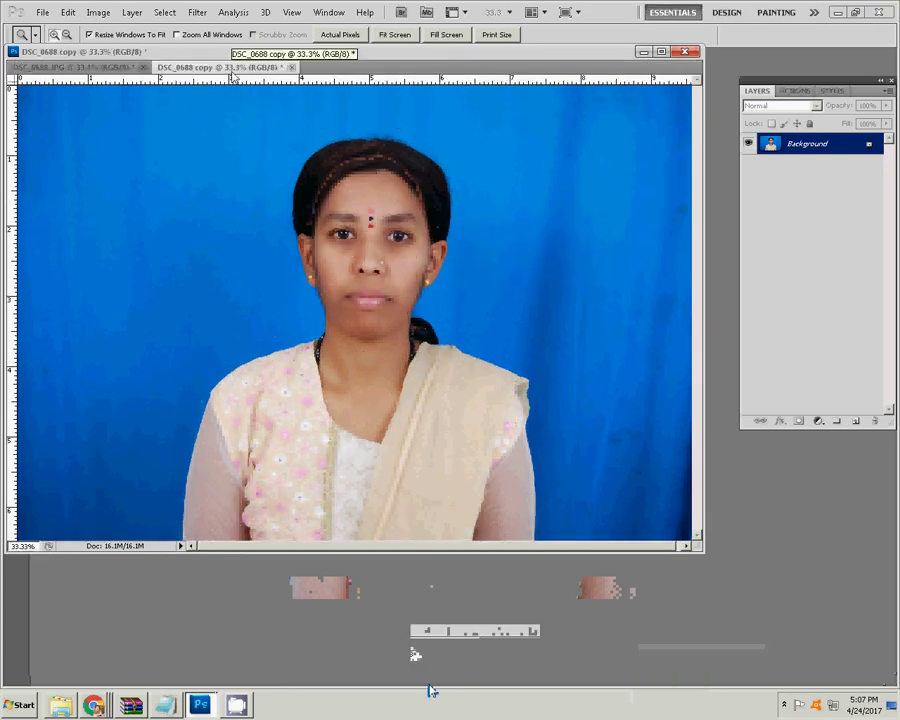
- Float the copy into its own window and bring the original DSC_0688.JPG to the front
mouse_move(233, 75)
mouse_down()
mouse_move(331, 175)
mouse_move(331, 161)
mouse_up()
click(352, 141)
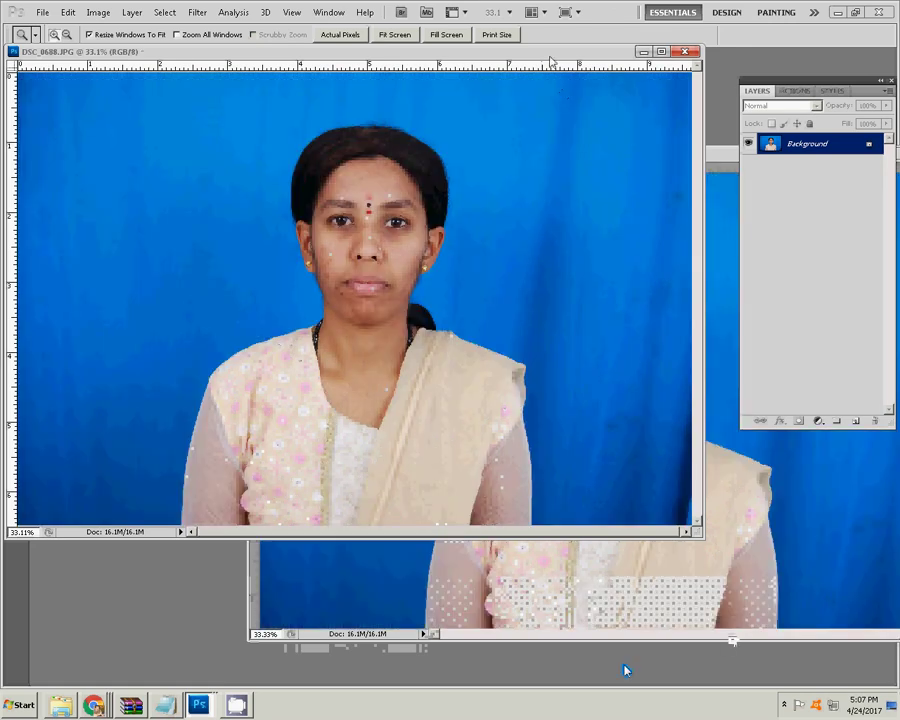
mouse_move(720, 155)
mouse_down()
mouse_move(396, 106)
mouse_move(371, 127)
mouse_move(360, 162)
mouse_up()
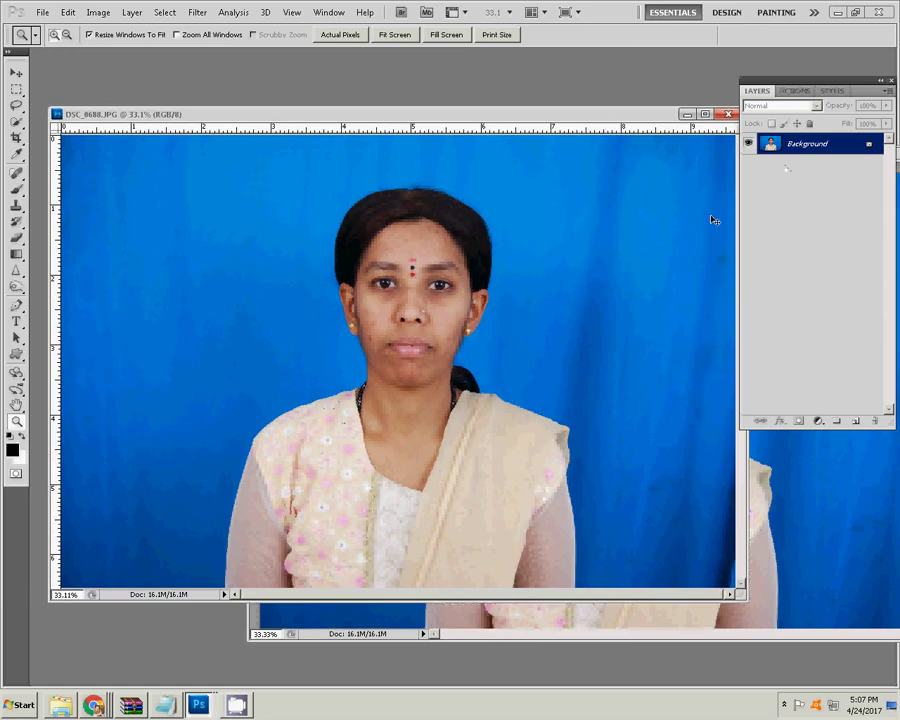
- Duplicate the portrait layer shifted left, and drag the retouched photo in on the right
key(ctrl+j)
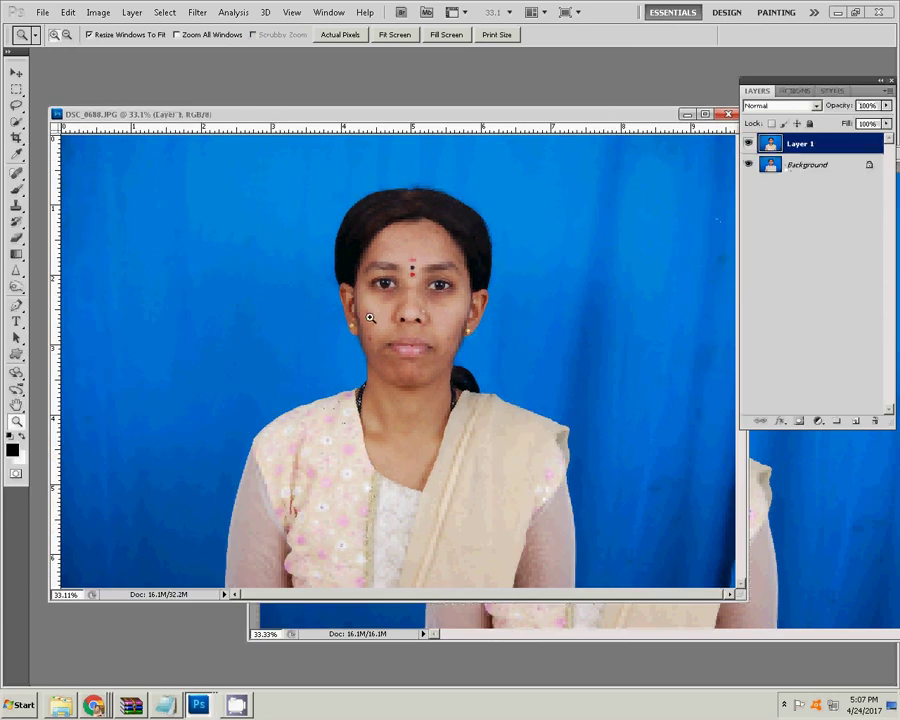
click(15, 73)
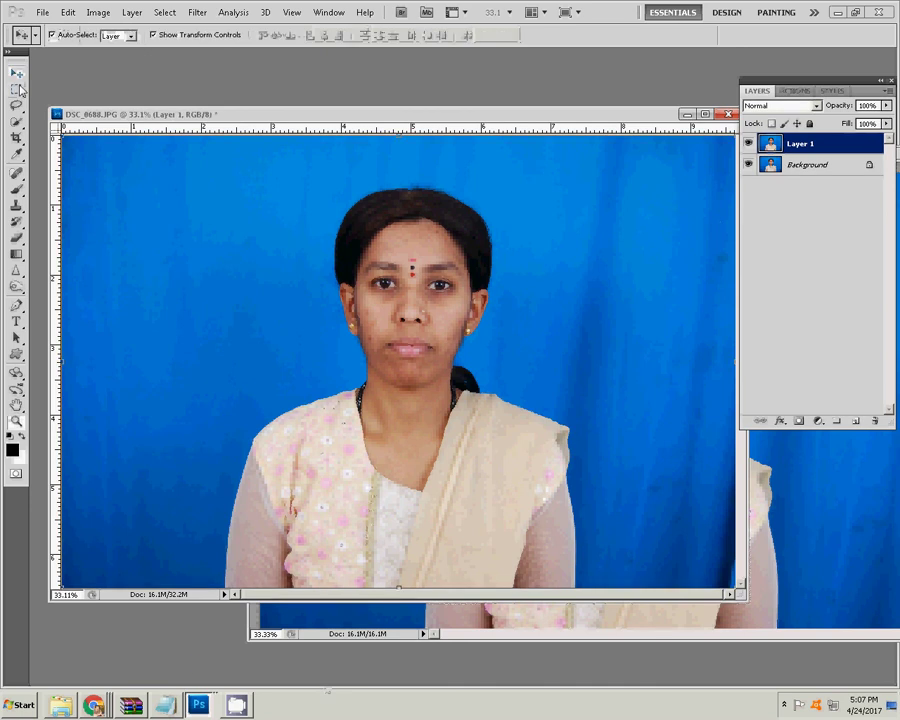
drag(332, 312, 265, 312)
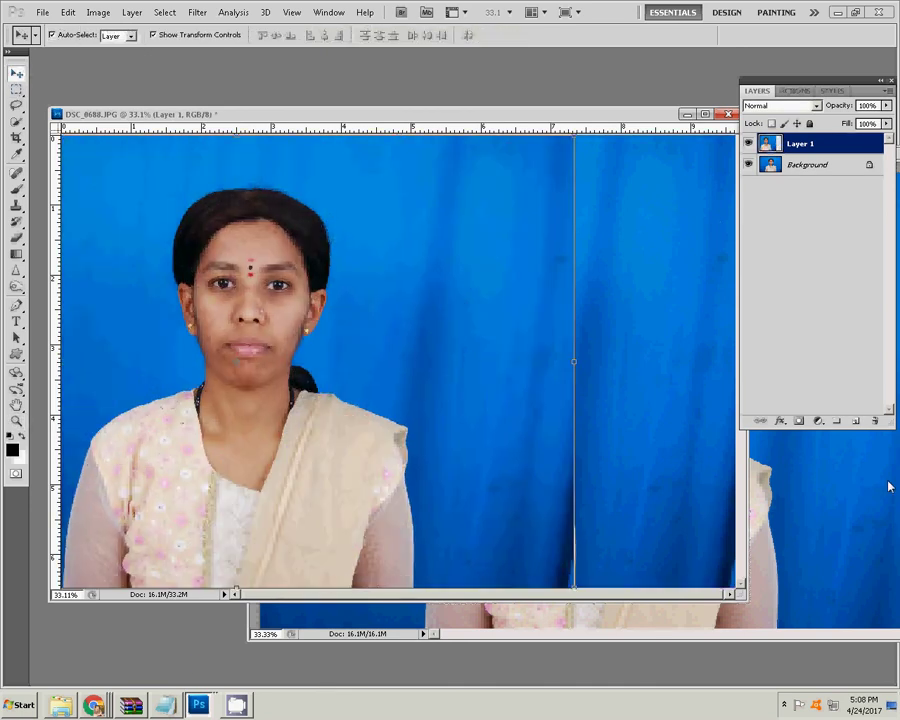
drag(889, 487, 219, 352)
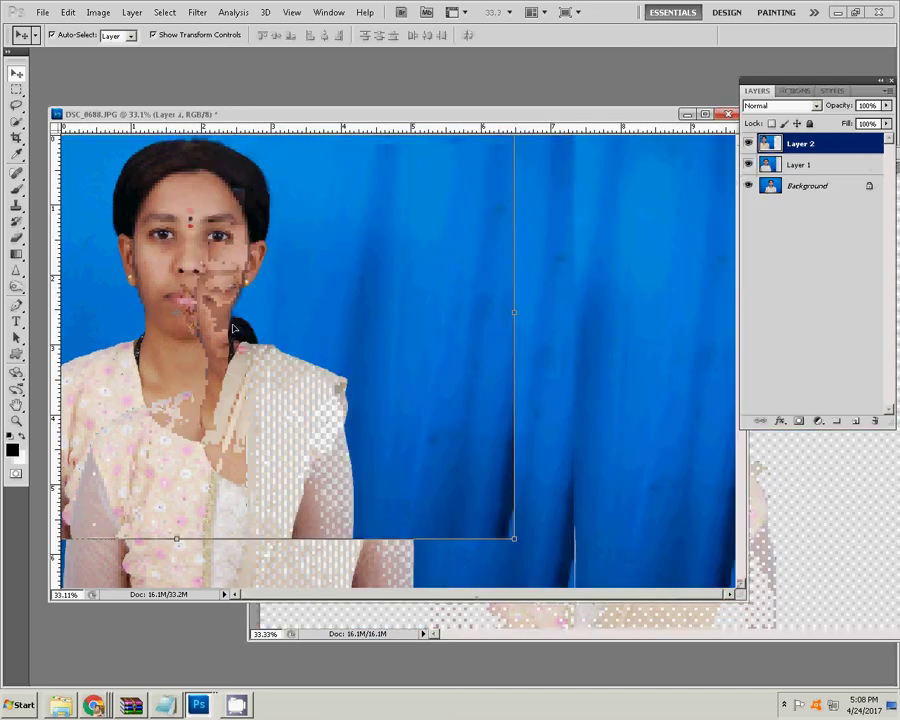
mouse_move(233, 328)
mouse_down()
mouse_move(505, 394)
mouse_move(582, 389)
mouse_move(584, 380)
mouse_up()
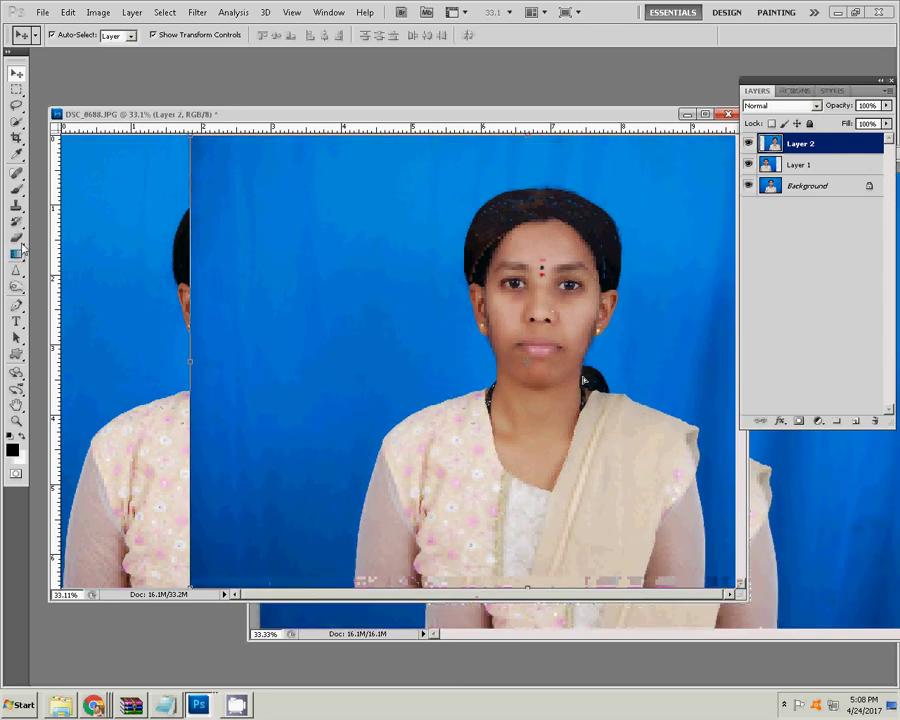
- Delete the retouched layer's part covering the left portrait, deselect, and fit the image on screen
key(m)
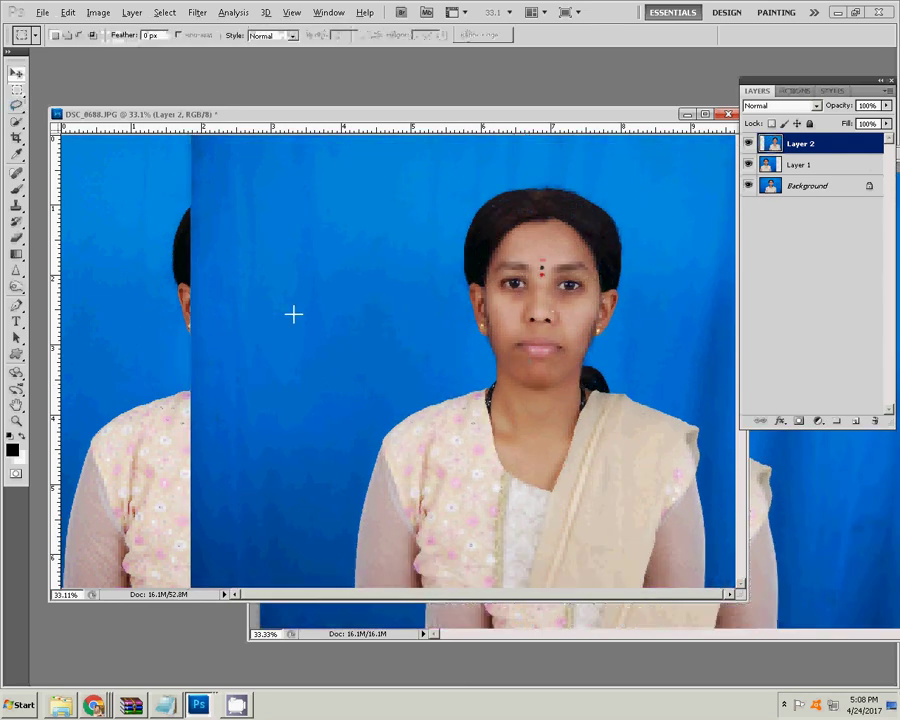
drag(193, 156, 356, 573)
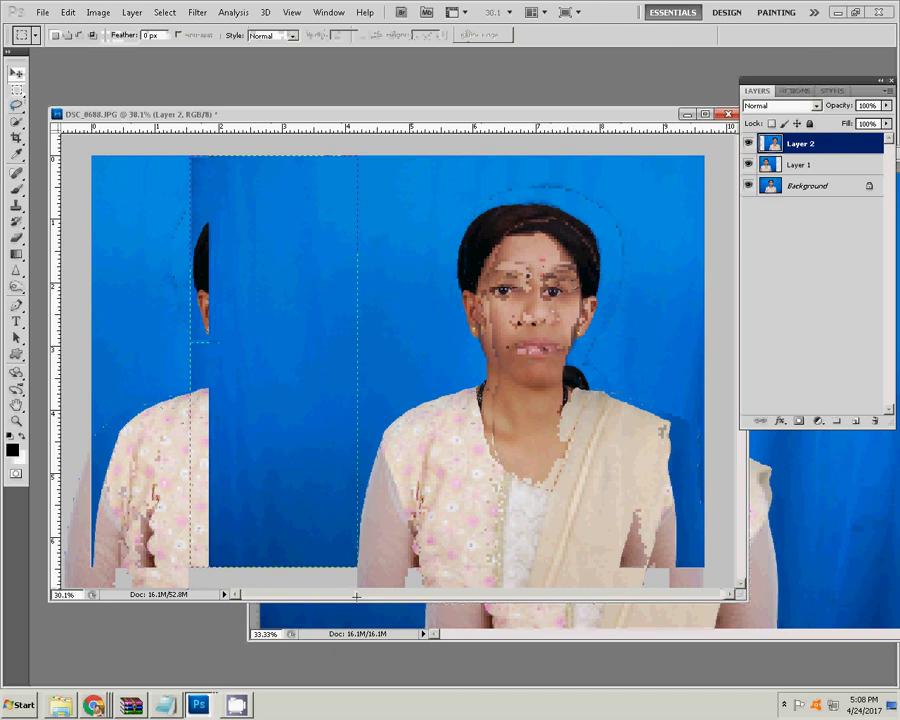
key(Delete)
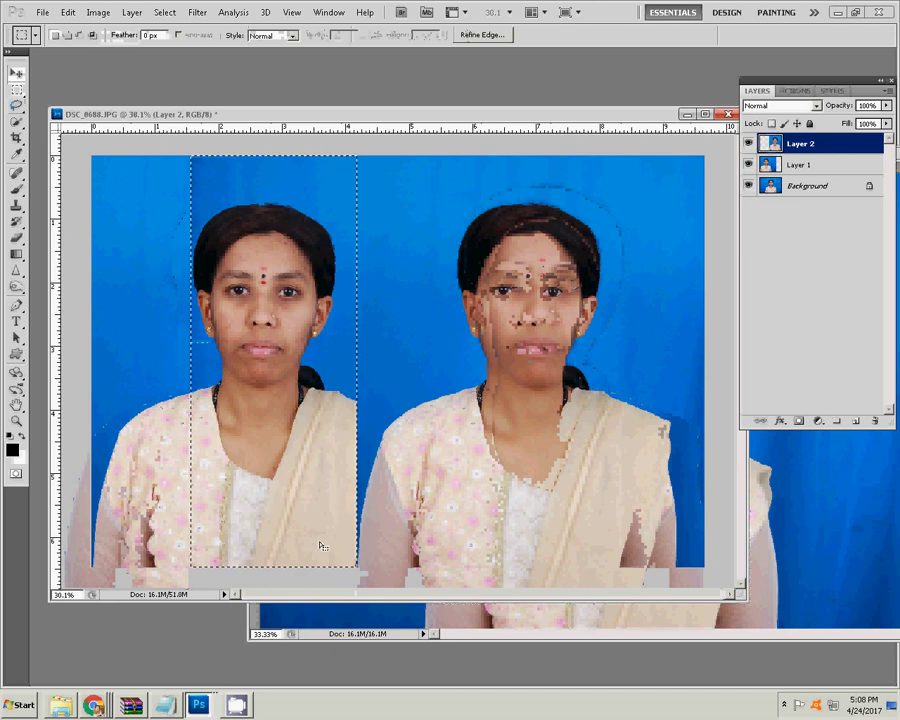
key(ctrl+d)
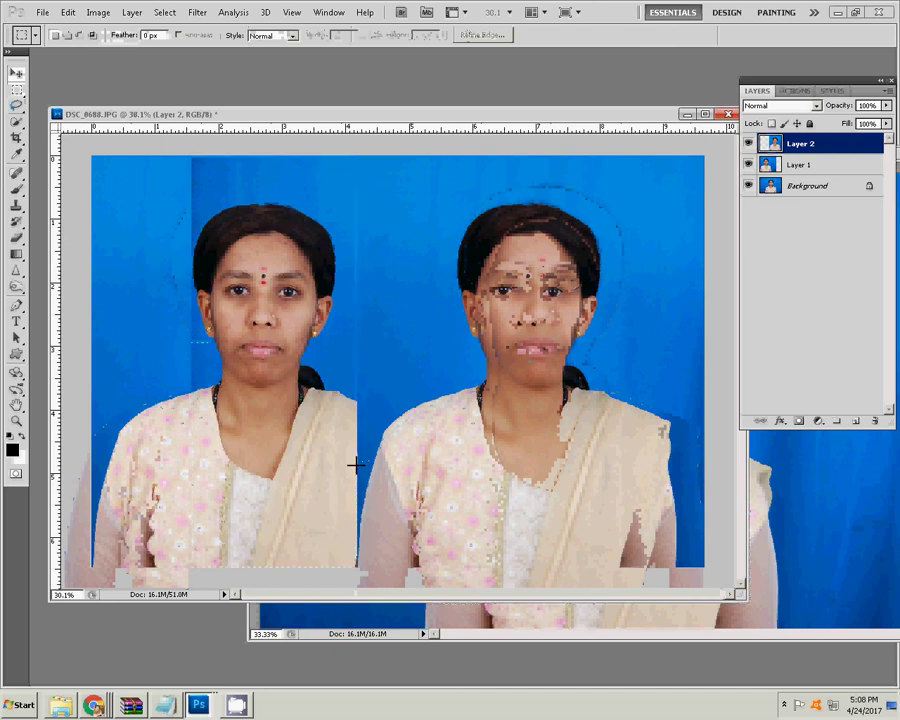
key(z)
right_click(476, 325)
click(490, 332)
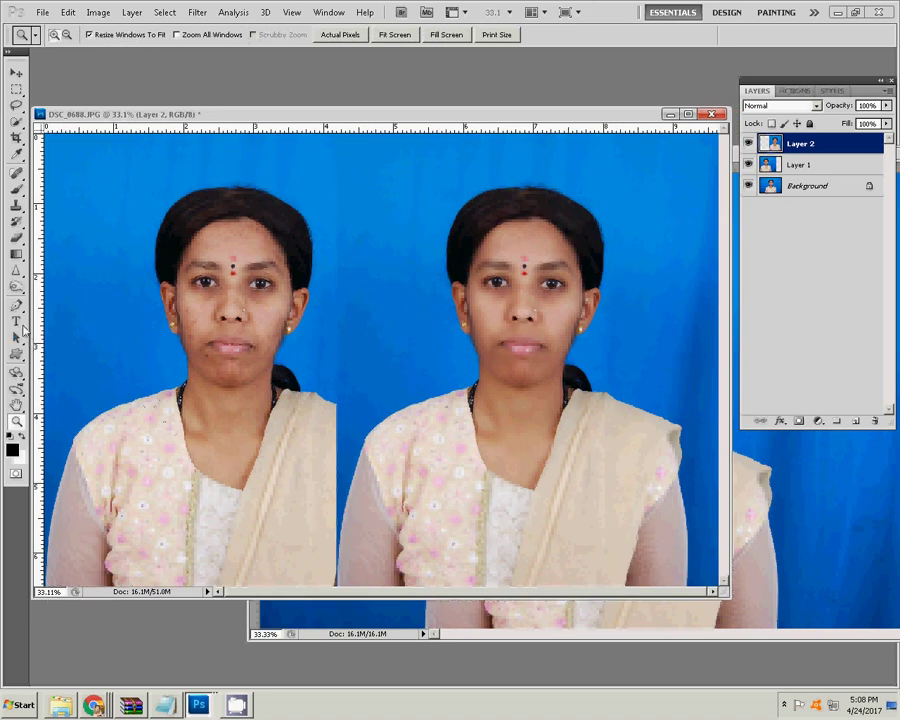
- Add 1.5% Gaussian monochromatic noise to the retouched portrait layer
key(v)
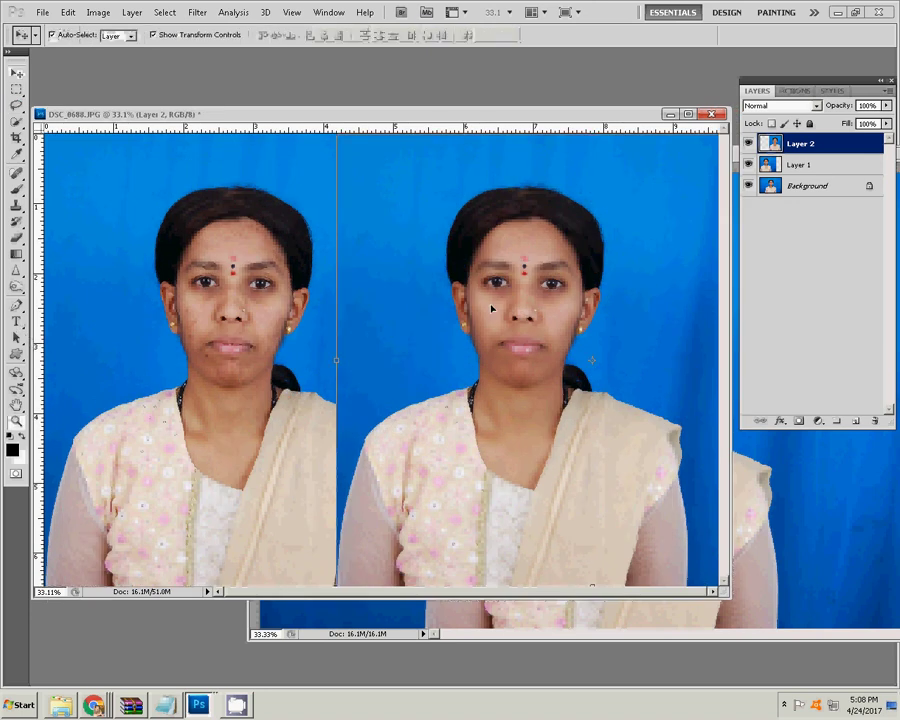
click(198, 12)
mouse_move(220, 165)
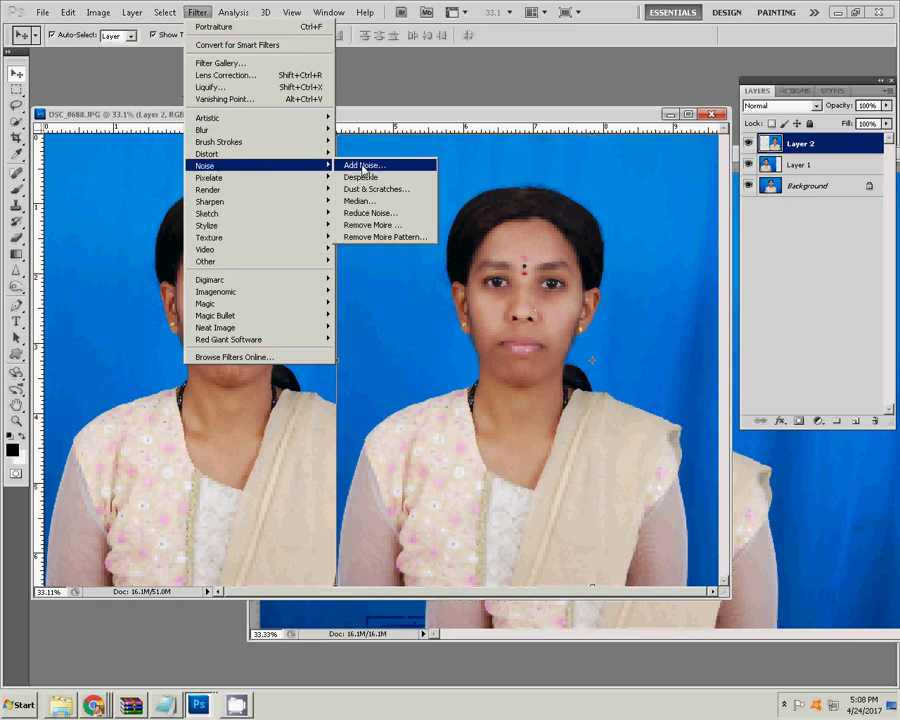
click(363, 167)
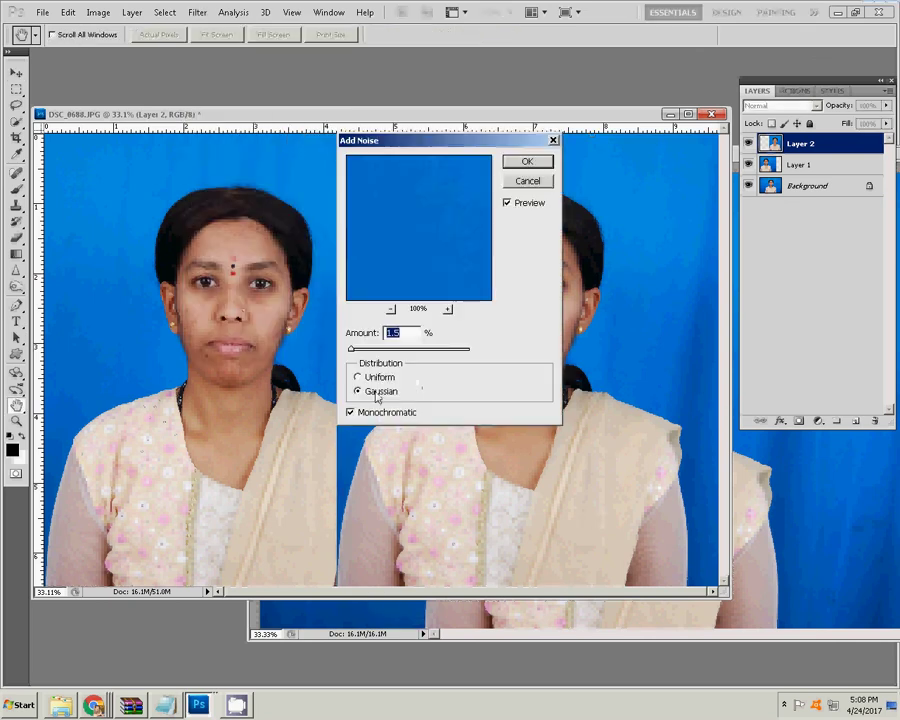
click(527, 162)
key(v)
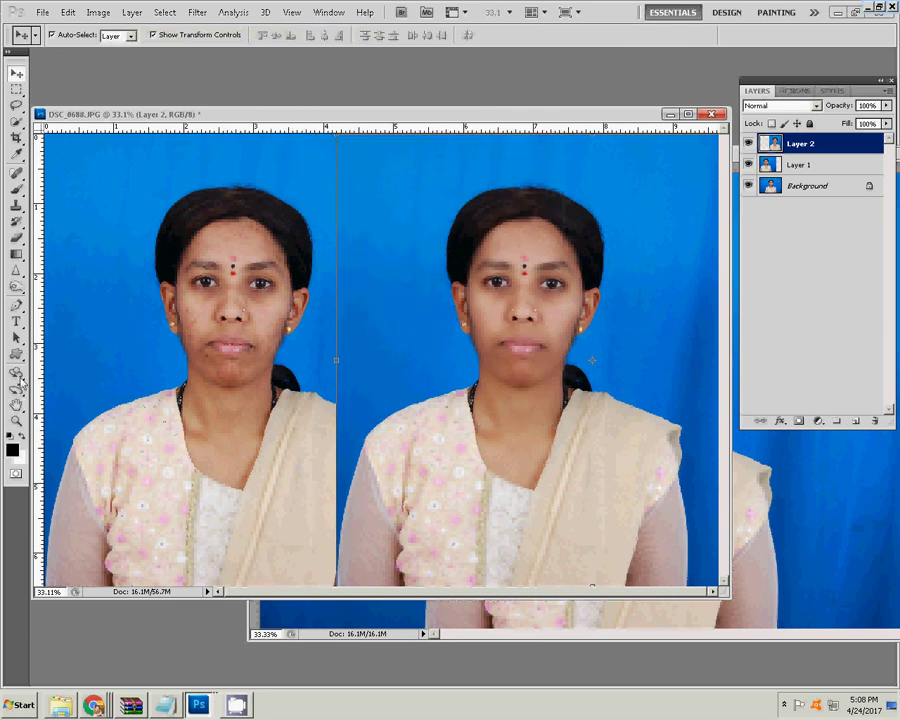
- Type and commit the 'Befor' text label above the left portrait, fixing typos
key(t)
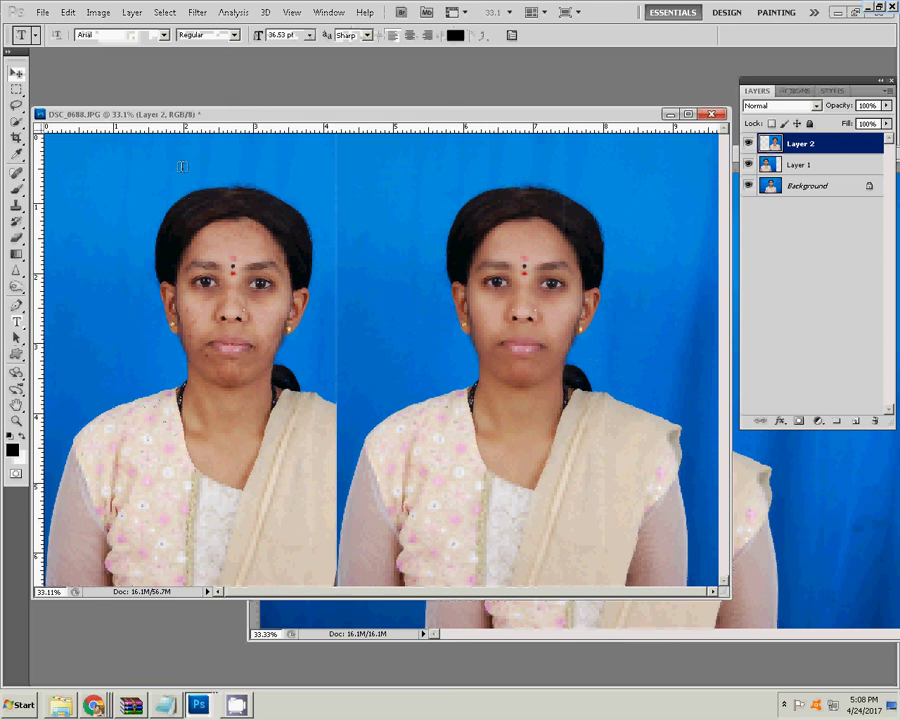
click(257, 174)
text(B)
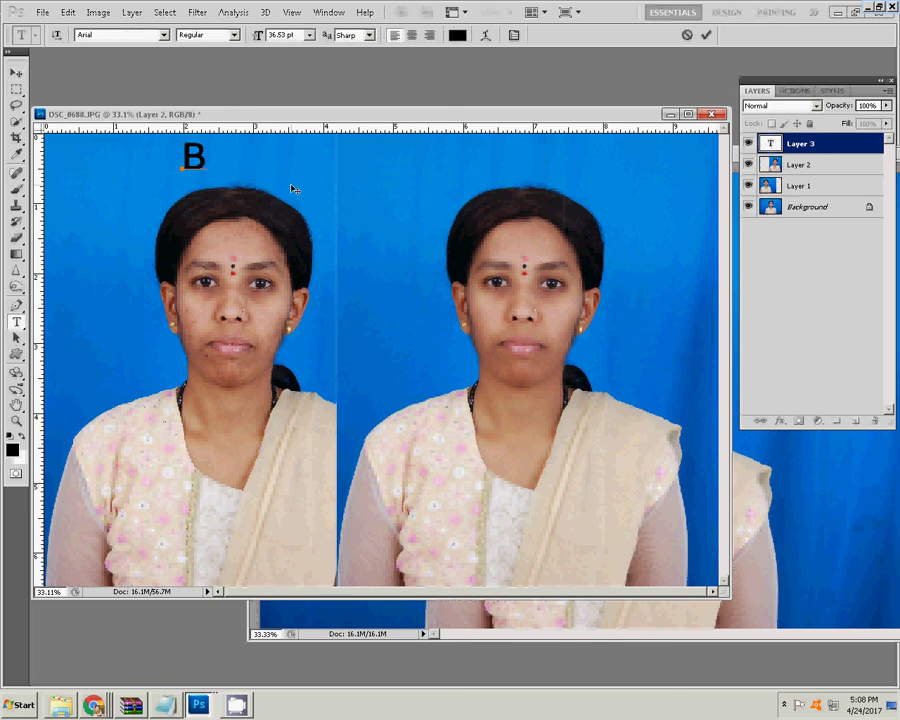
text(efo)
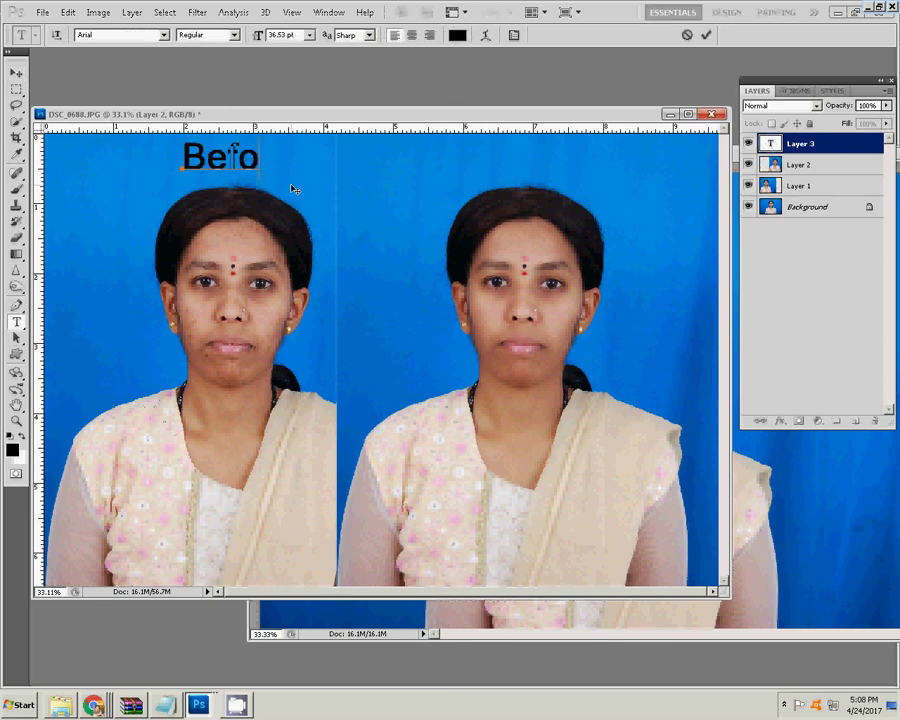
text(r)
key(BackSpace)
text(ur)
drag(278, 158, 260, 160)
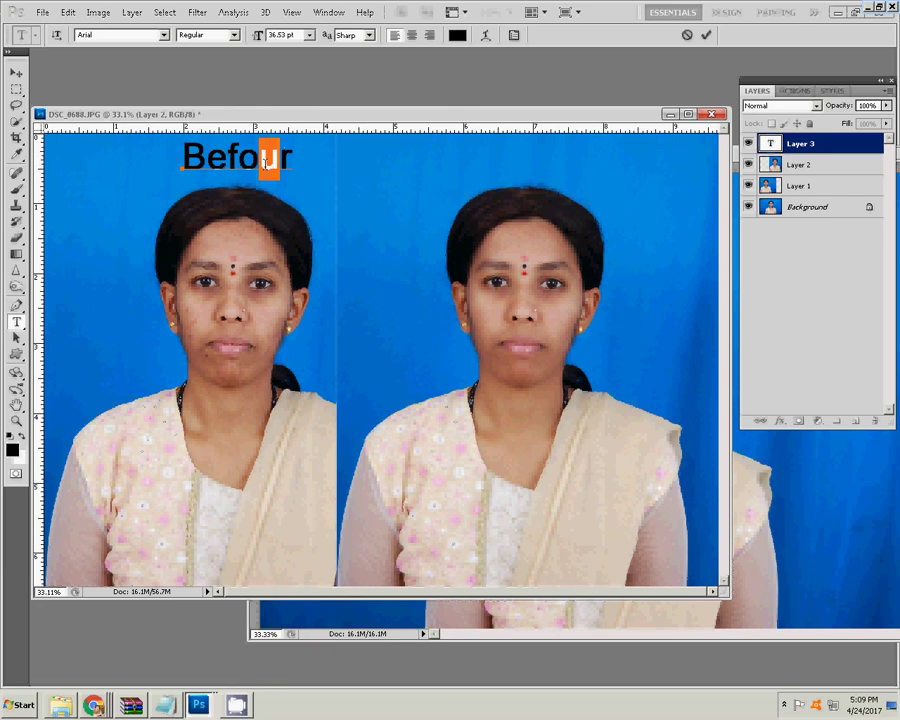
key(BackSpace)
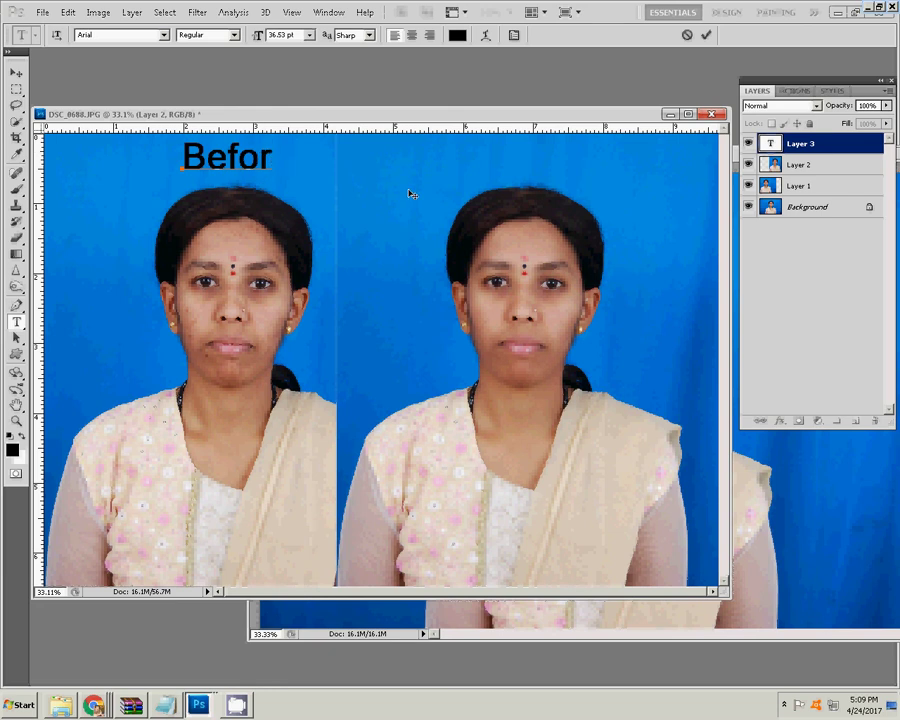
click(706, 35)
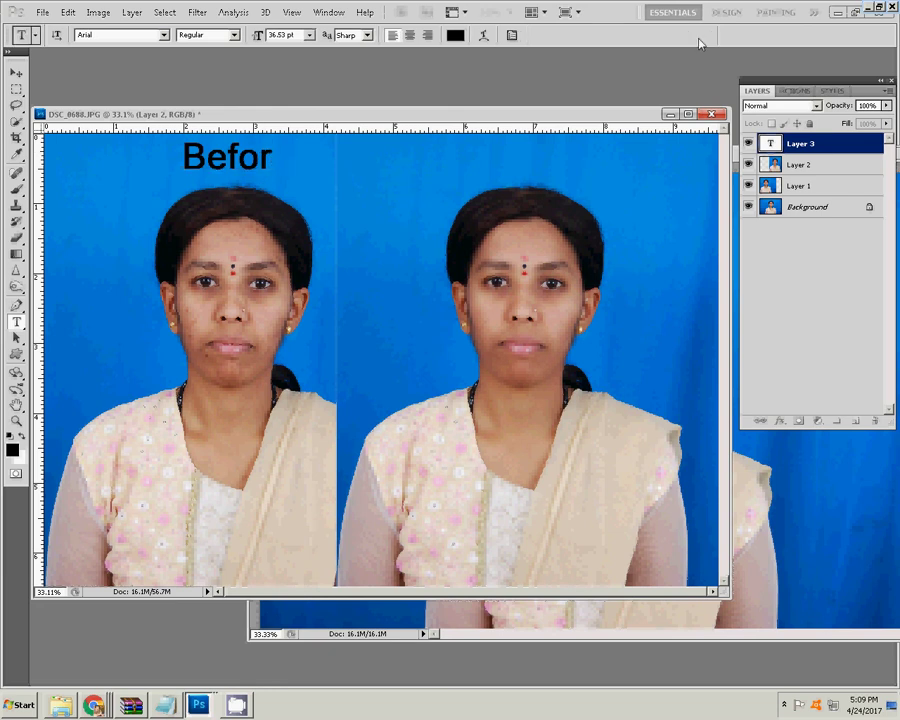
- Type and commit the 'Affter' text label above the right portrait
click(352, 175)
text(A)
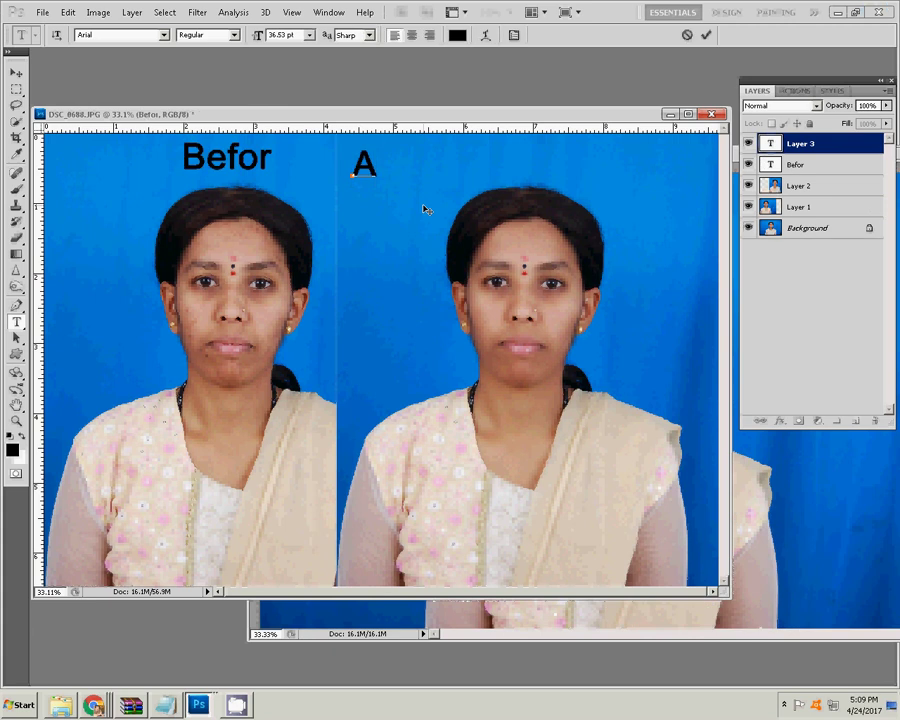
text(ft)
text(er)
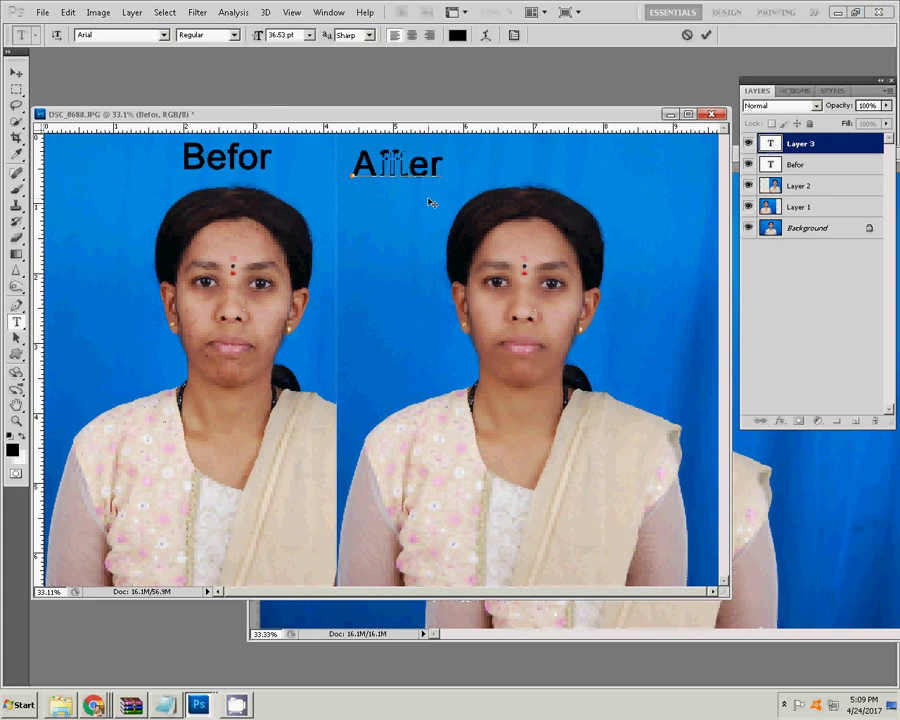
key(ctrl+Return)
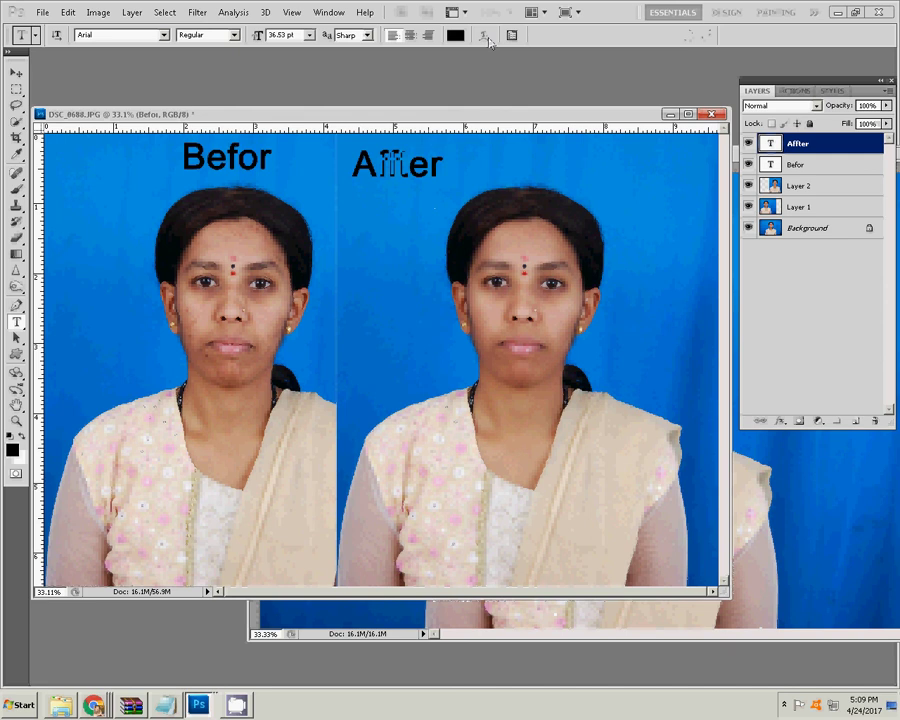
- Change the 'Affter' text colour to red
click(457, 36)
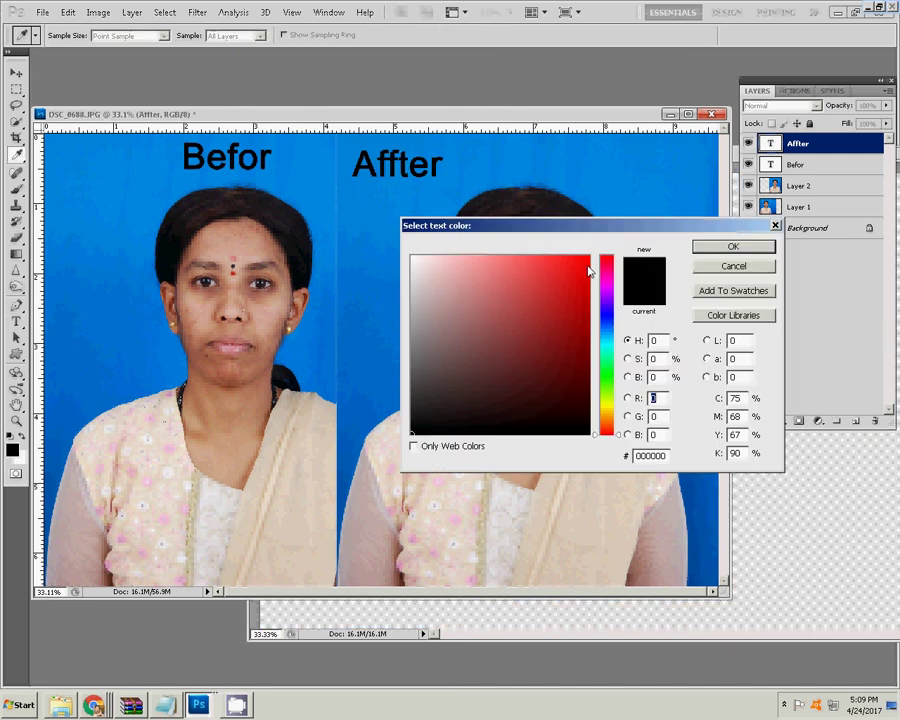
click(587, 266)
click(725, 247)
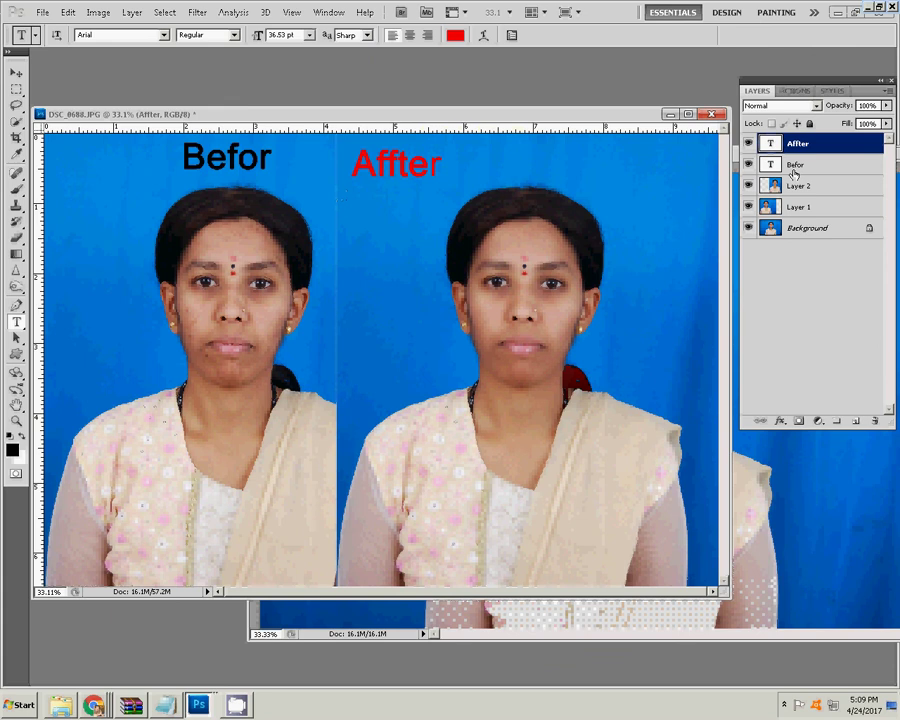
- Select the 'Befor' text layer and change its colour to white
click(793, 170)
click(455, 35)
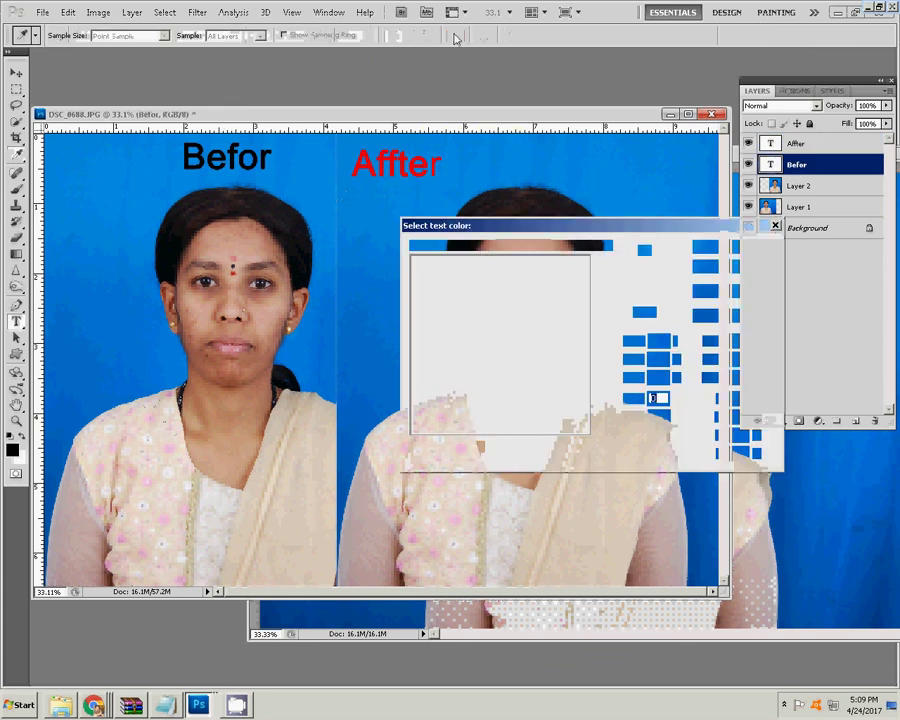
click(583, 308)
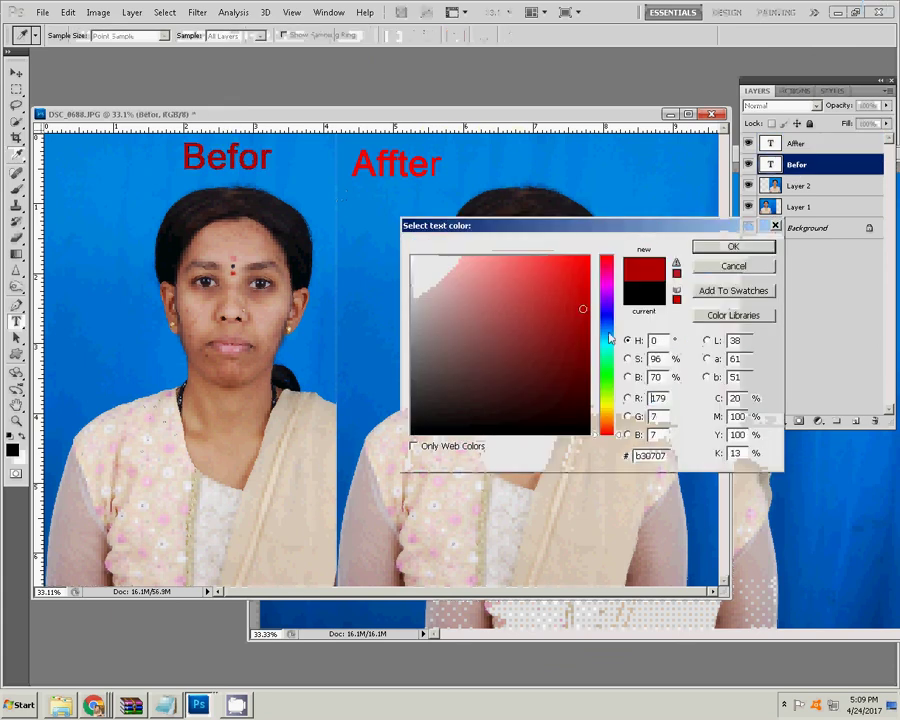
drag(606, 314, 607, 313)
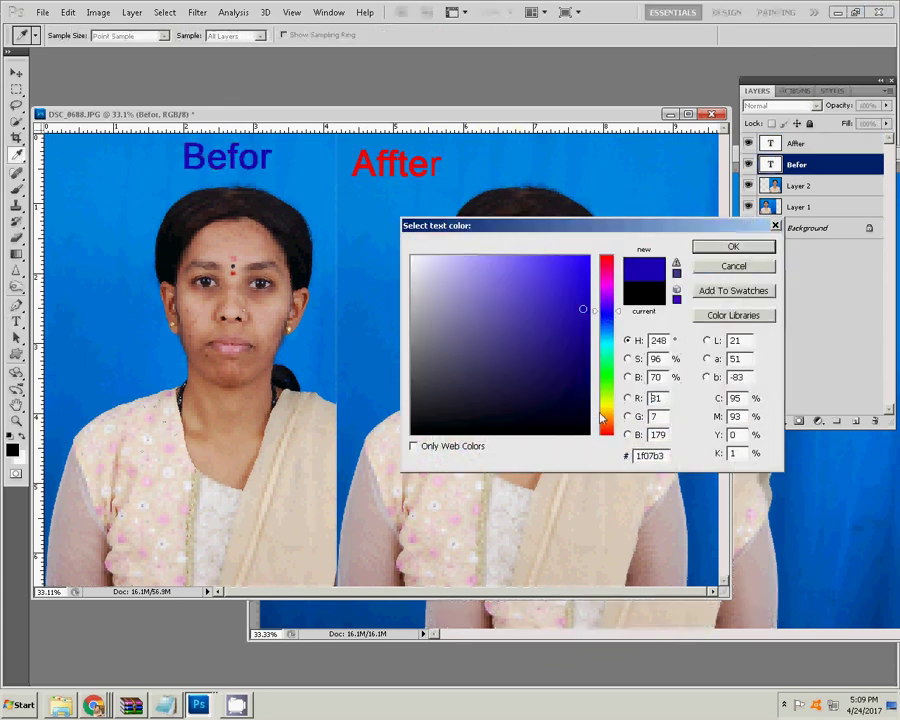
click(416, 260)
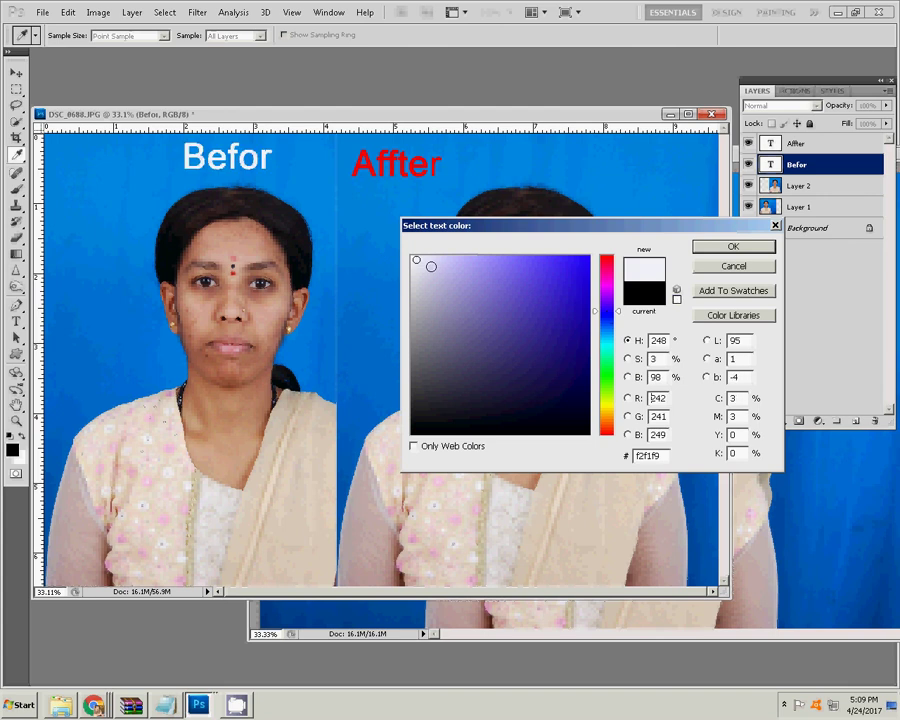
click(733, 246)
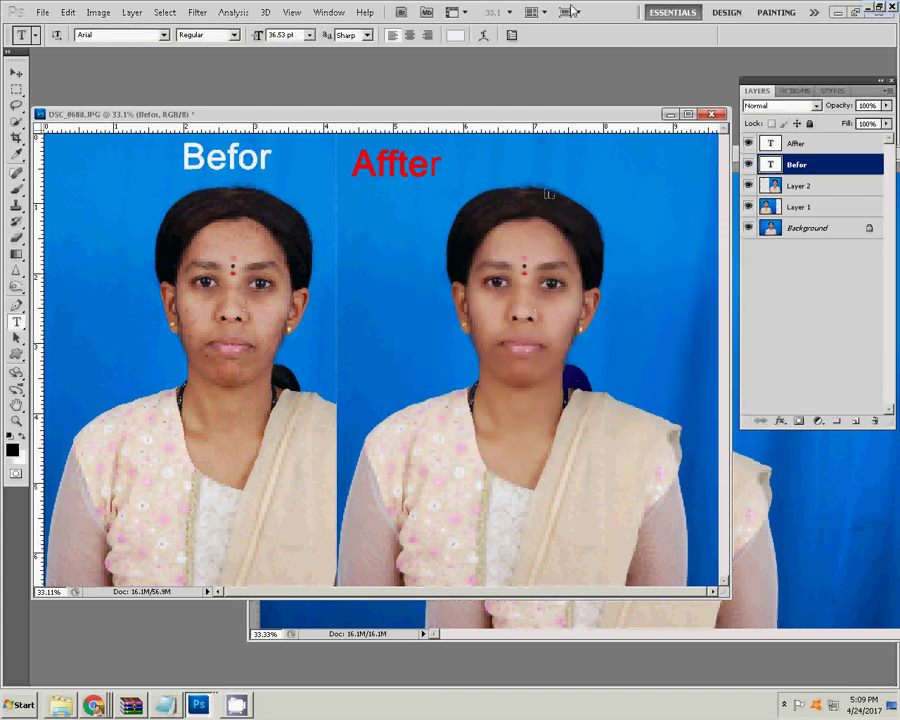